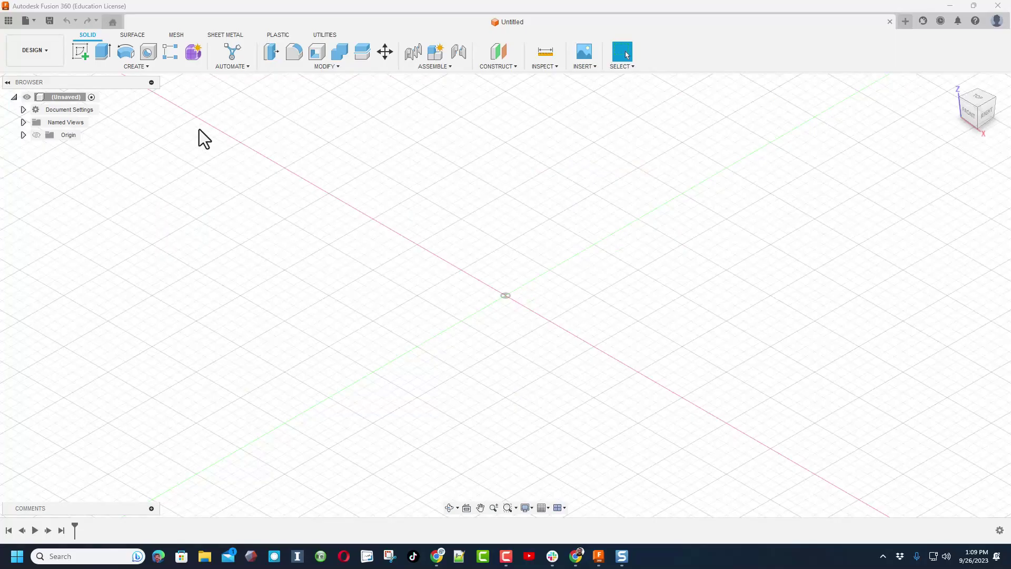
Bring up the File menu of the empty Untitled design
{"action": "left_click", "coordinate": [25, 21]}
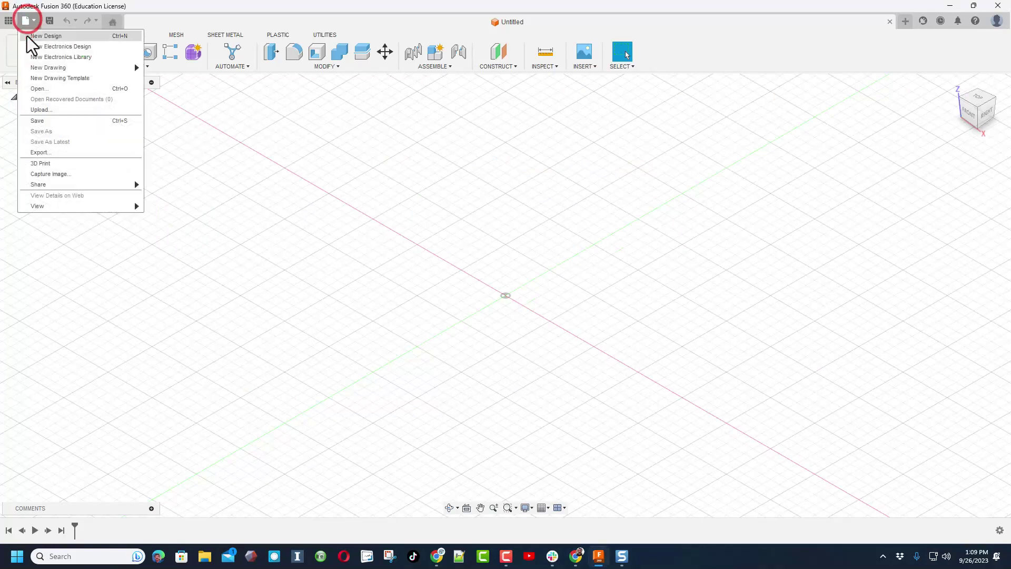
Open the Tinkercad drill v3 plate design from the Default Project and view it from the front
{"action": "left_click", "coordinate": [43, 94]}
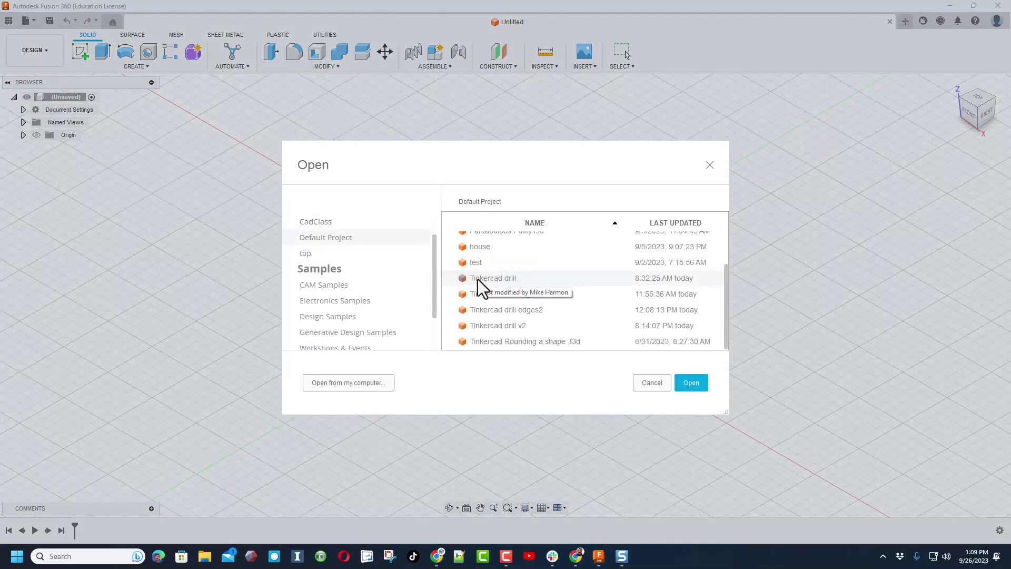
{"action": "left_click", "coordinate": [694, 385]}
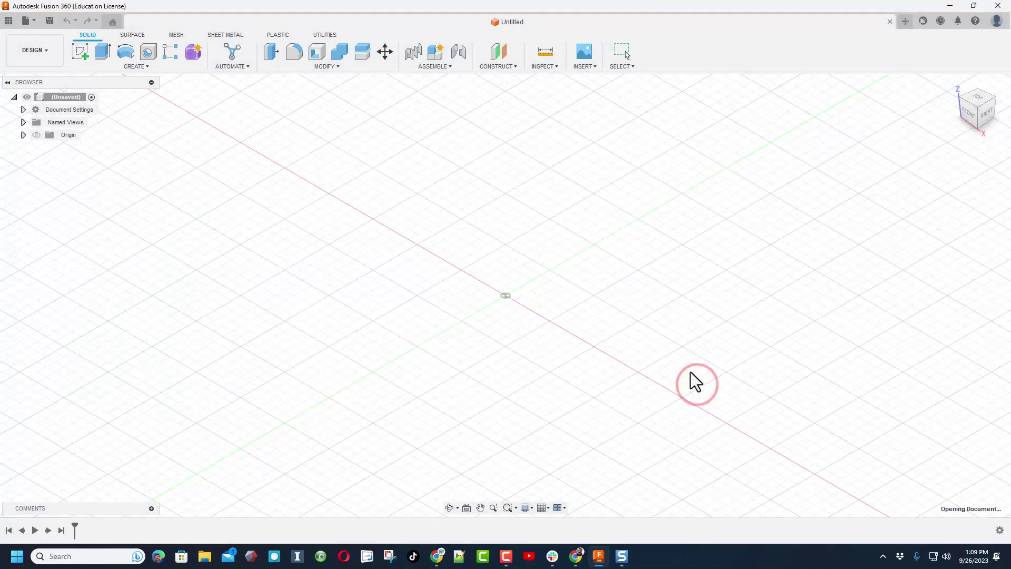
{"action": "middle_click_drag", "start_coordinate": [511, 327], "coordinate": [536, 352], "text": "shift"}
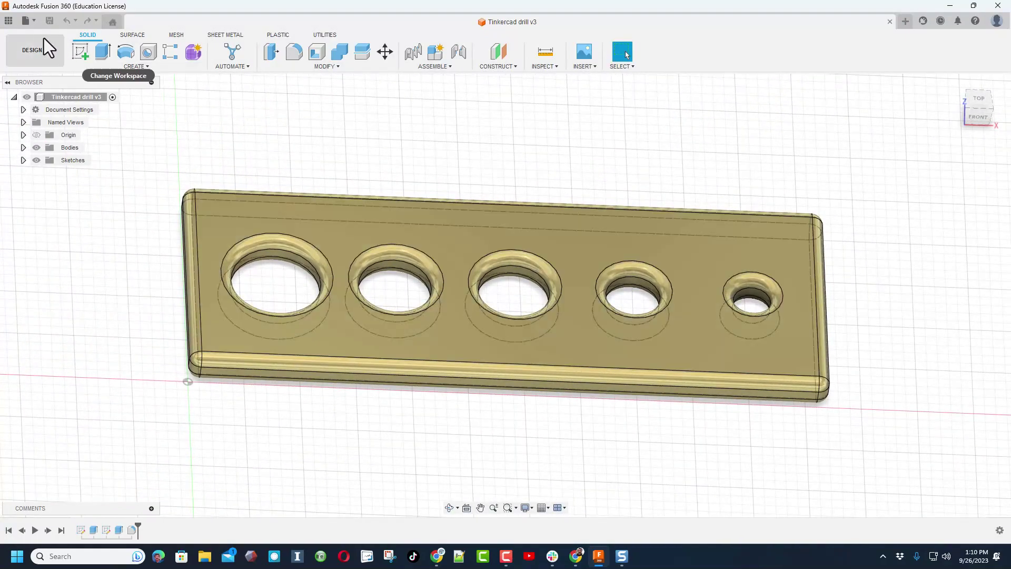
{"action": "left_click", "coordinate": [32, 21]}
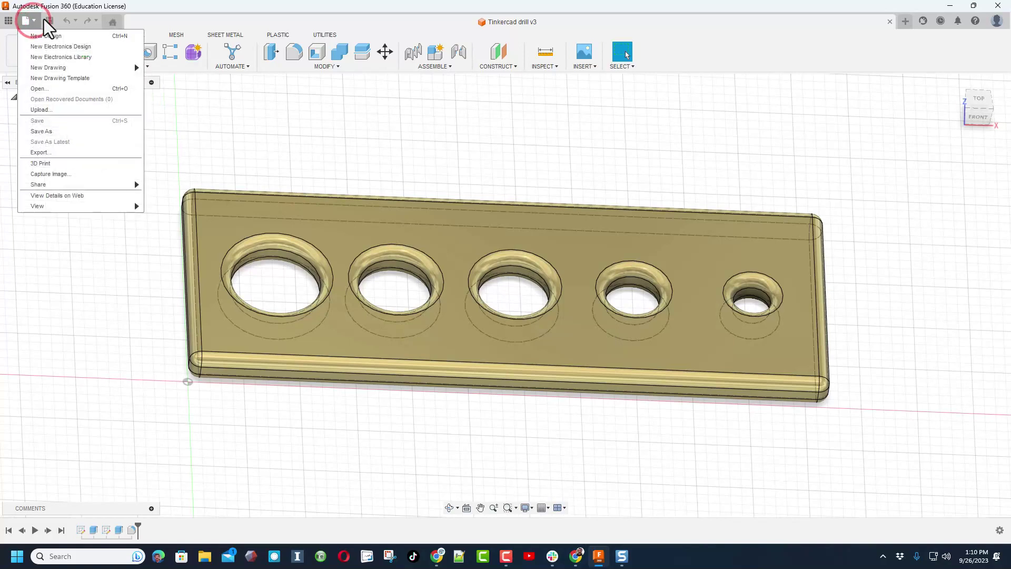
Save a copy of the plate as 'Tinkercad drill v4' in the Default Project
{"action": "left_click", "coordinate": [50, 130]}
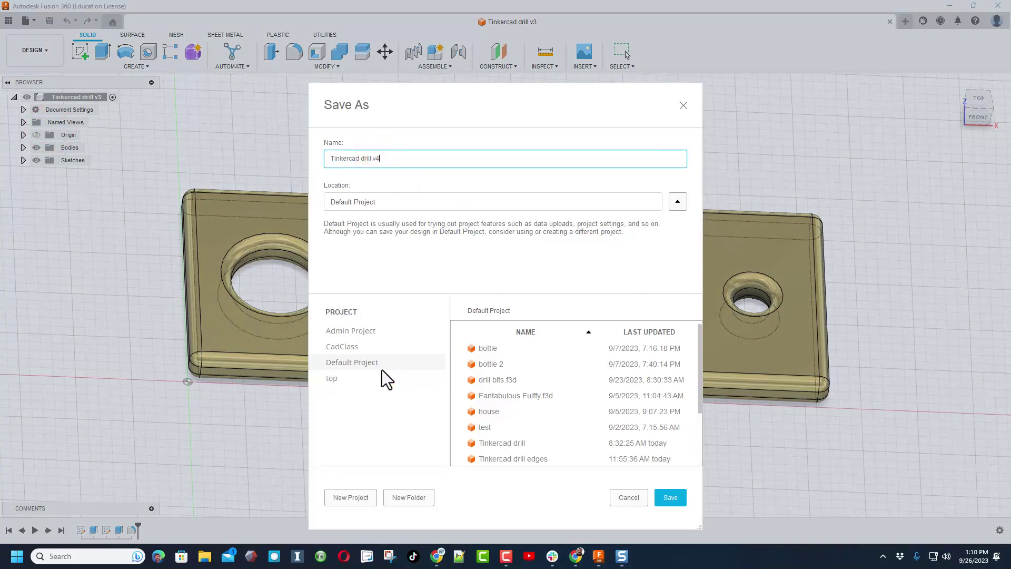
{"action": "left_click", "coordinate": [668, 498]}
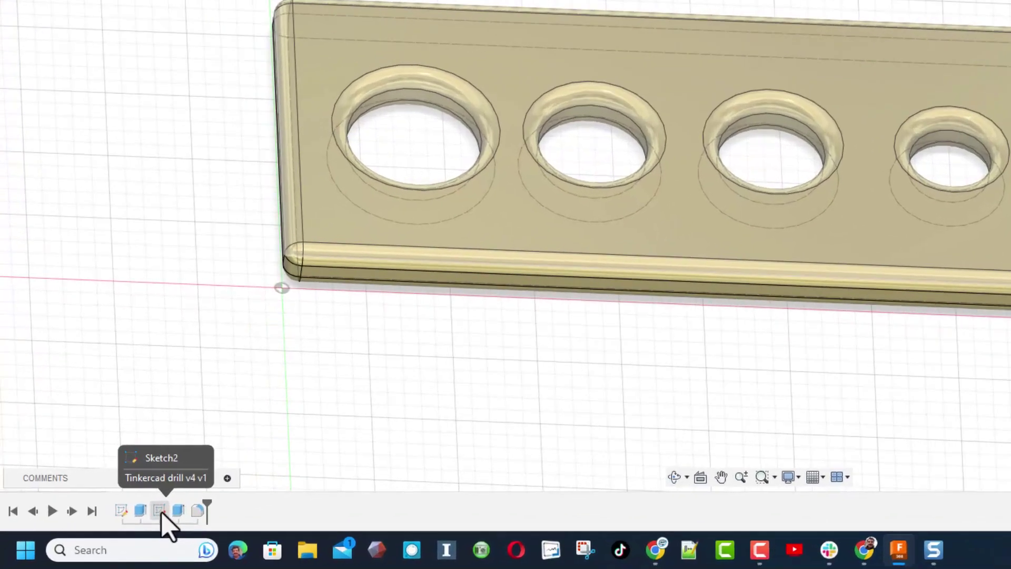
Edit the plate's base sketch holding the hole diameters Ø8.00 to Ø3.35
{"action": "left_click", "coordinate": [107, 530]}
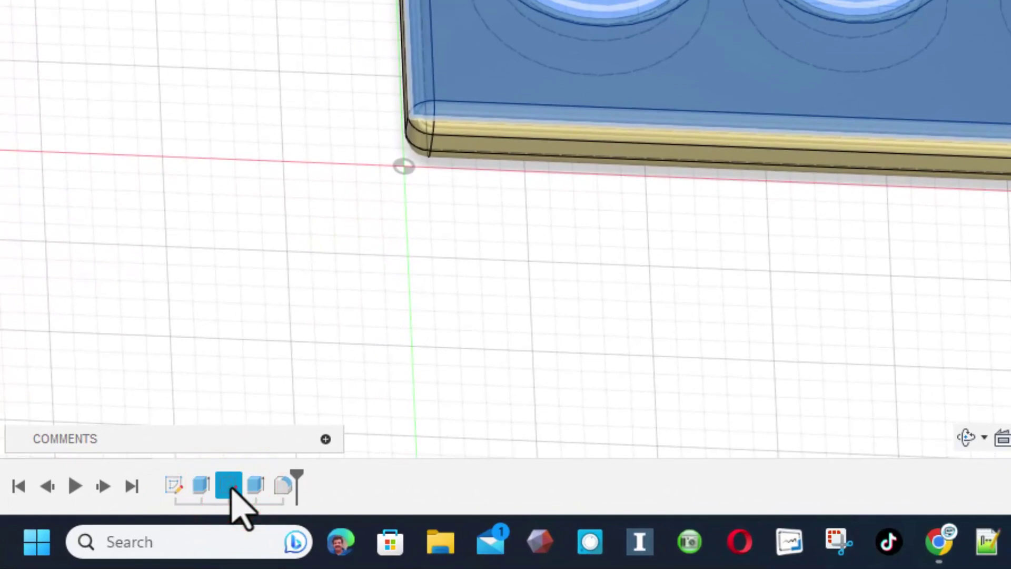
{"action": "right_click", "coordinate": [232, 487]}
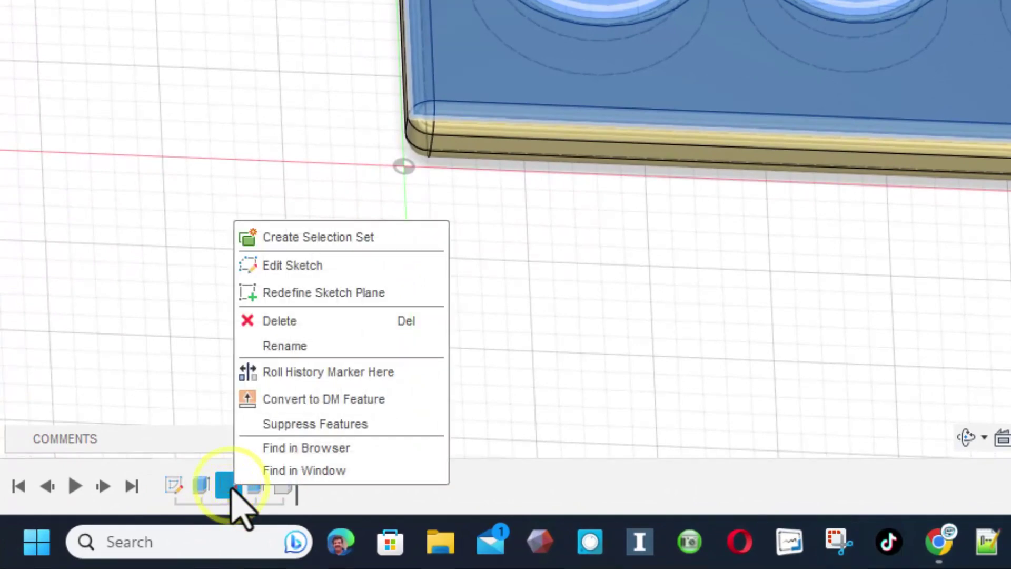
{"action": "left_click", "coordinate": [276, 263]}
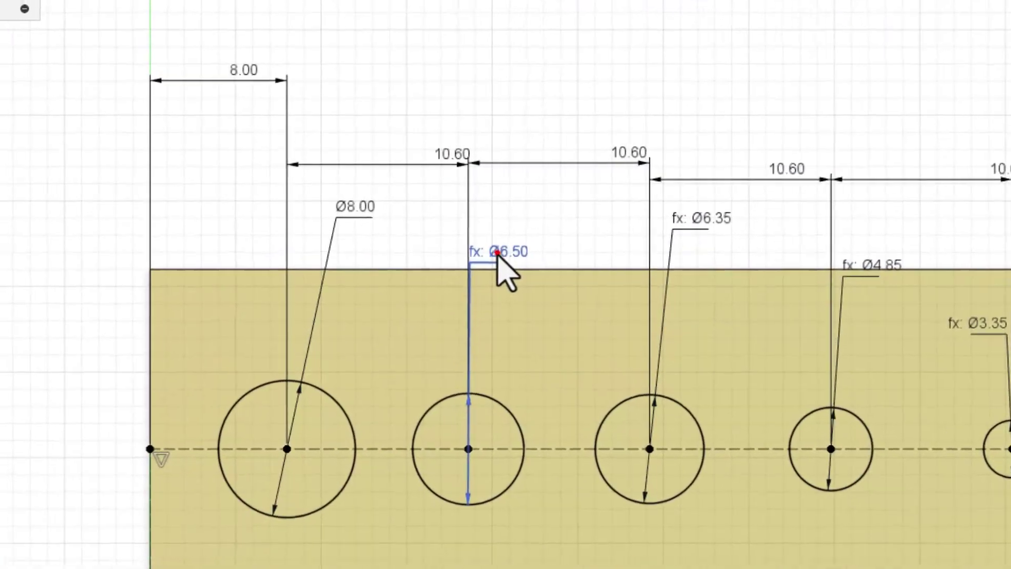
Make the hole diameters step down by 1.5 mm: Ø8, Ø6.5, Ø5, Ø3.5, Ø2
{"action": "double_click", "coordinate": [428, 224]}
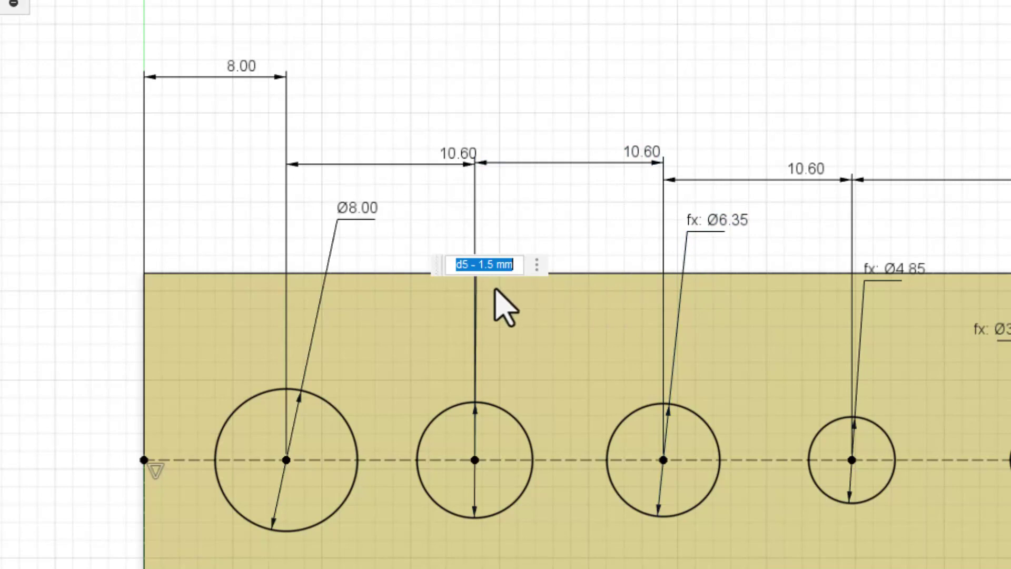
{"action": "key", "text": "Return"}
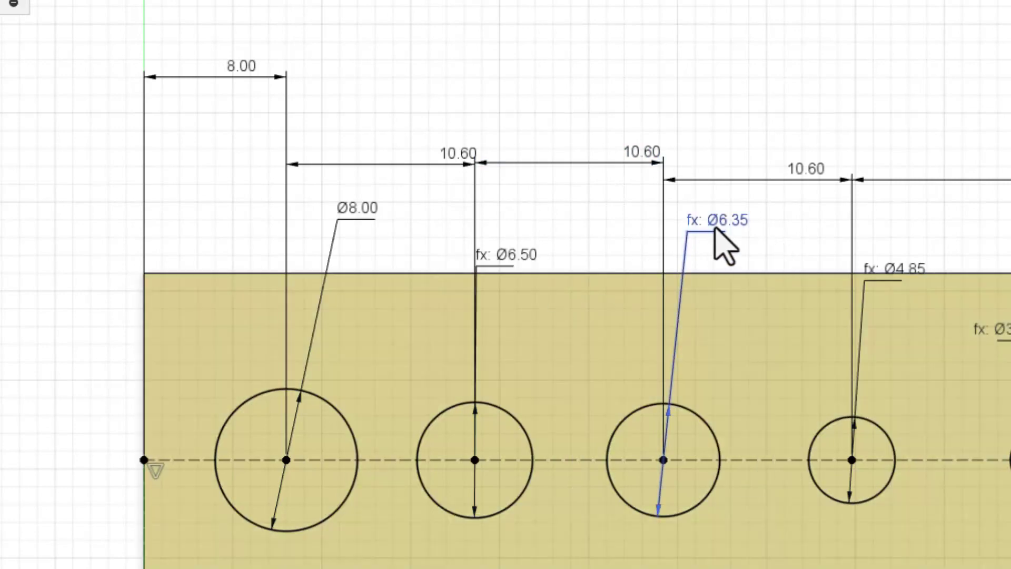
{"action": "double_click", "coordinate": [715, 220]}
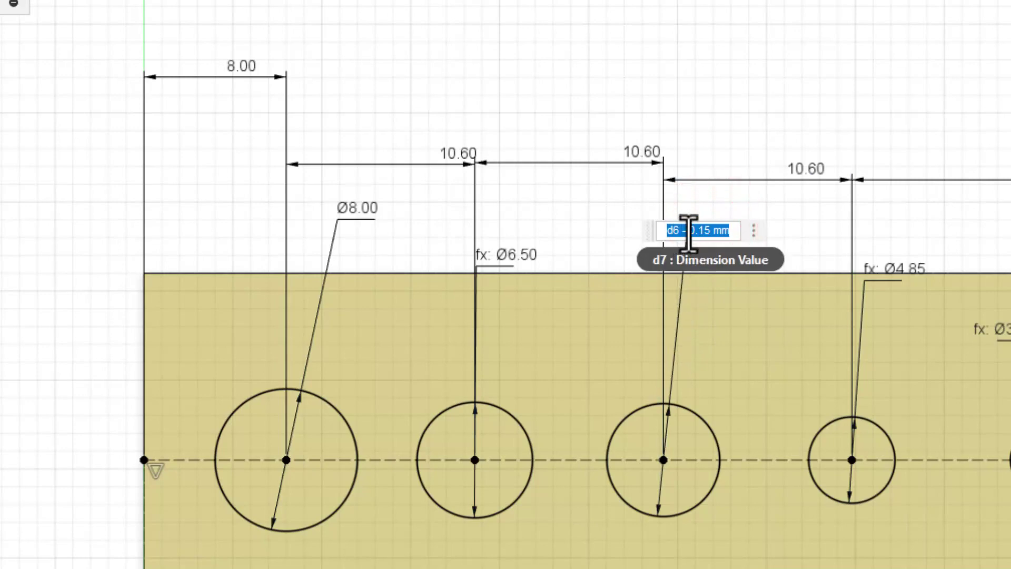
{"action": "left_click_drag", "start_coordinate": [688, 232], "coordinate": [704, 230]}
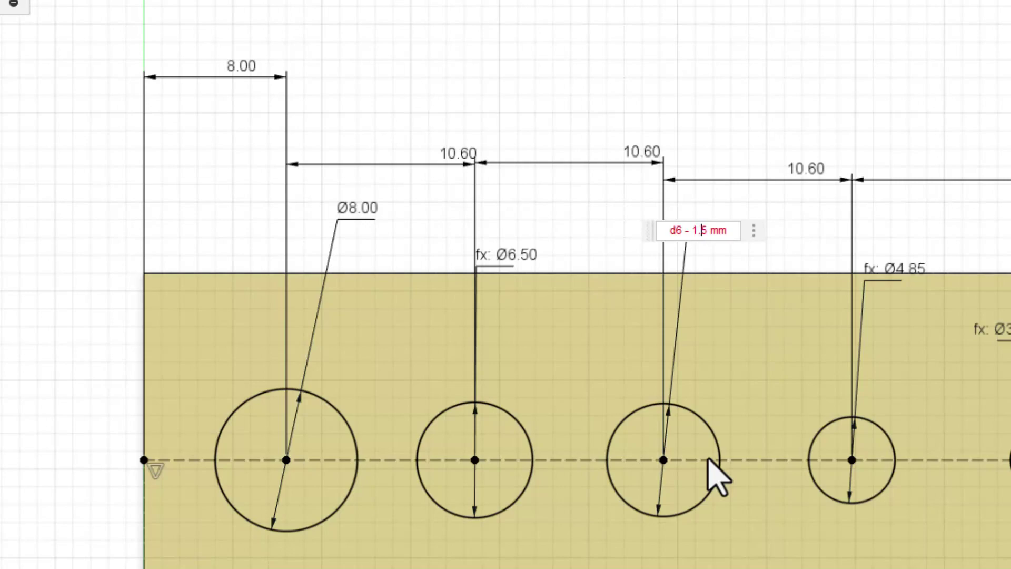
{"action": "type", "text": "1."}
{"action": "key", "text": "Return"}
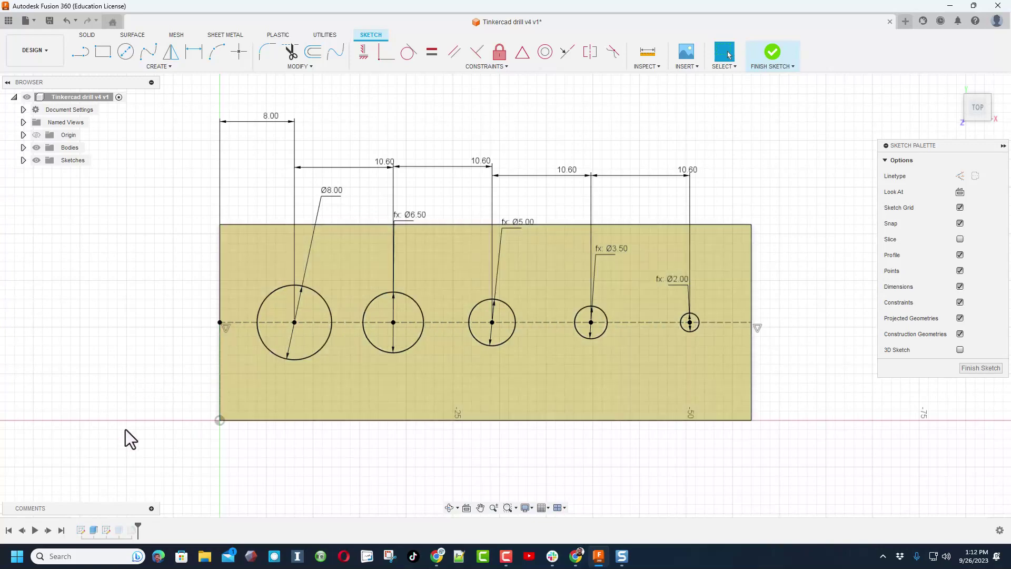
Finish the sketch and inspect the rebuilt plate with its new 2 mm smallest hole
{"action": "left_click", "coordinate": [771, 56]}
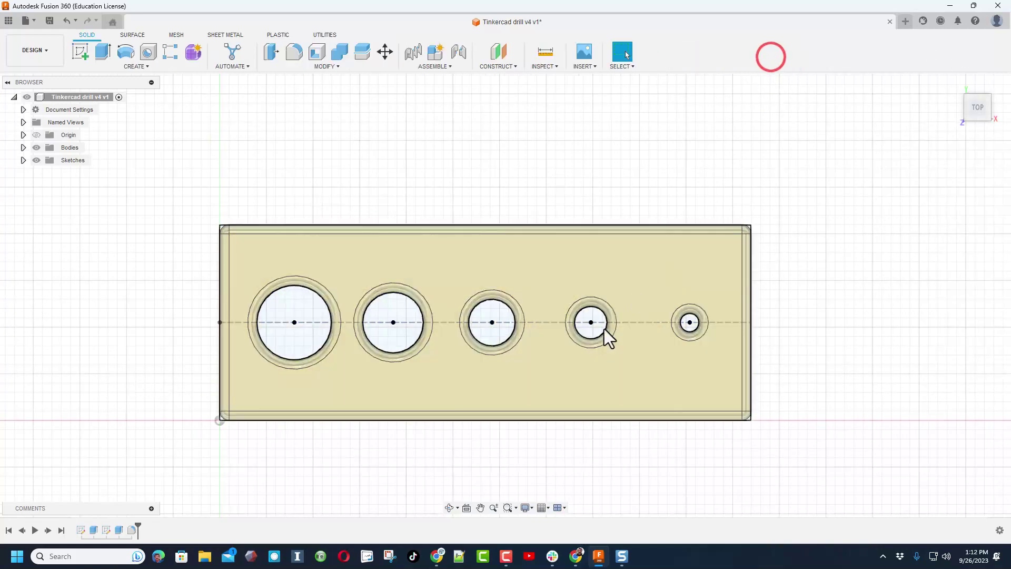
{"action": "mouse_move", "coordinate": [443, 434]}
{"action": "middle_mouse_down", "text": "shift"}
{"action": "mouse_move", "coordinate": [452, 397]}
{"action": "mouse_move", "coordinate": [408, 379]}
{"action": "mouse_move", "coordinate": [448, 385]}
{"action": "mouse_move", "coordinate": [442, 424]}
{"action": "mouse_move", "coordinate": [442, 415]}
{"action": "middle_mouse_up", "text": "shift"}
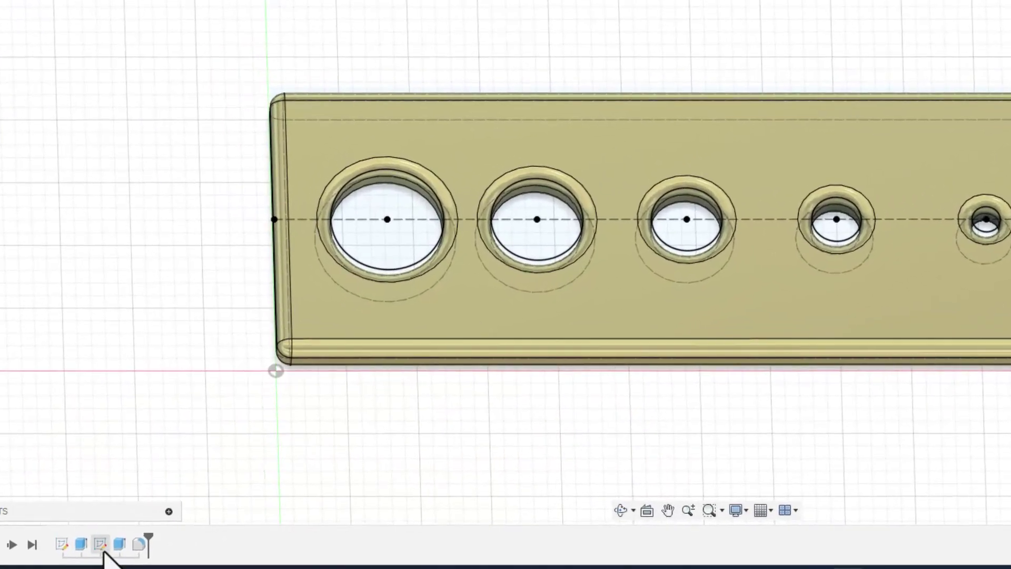
Edit the hole sketch (Ø8.00 down to Ø2.00, spaced 10.60) once more
{"action": "left_click", "coordinate": [106, 530]}
{"action": "right_click", "coordinate": [100, 547]}
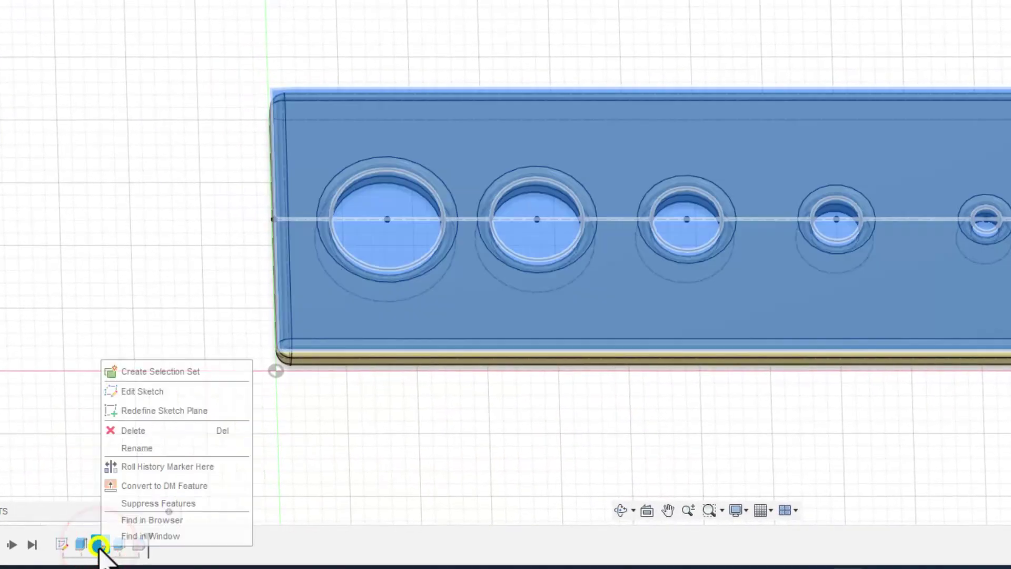
{"action": "left_click", "coordinate": [136, 393]}
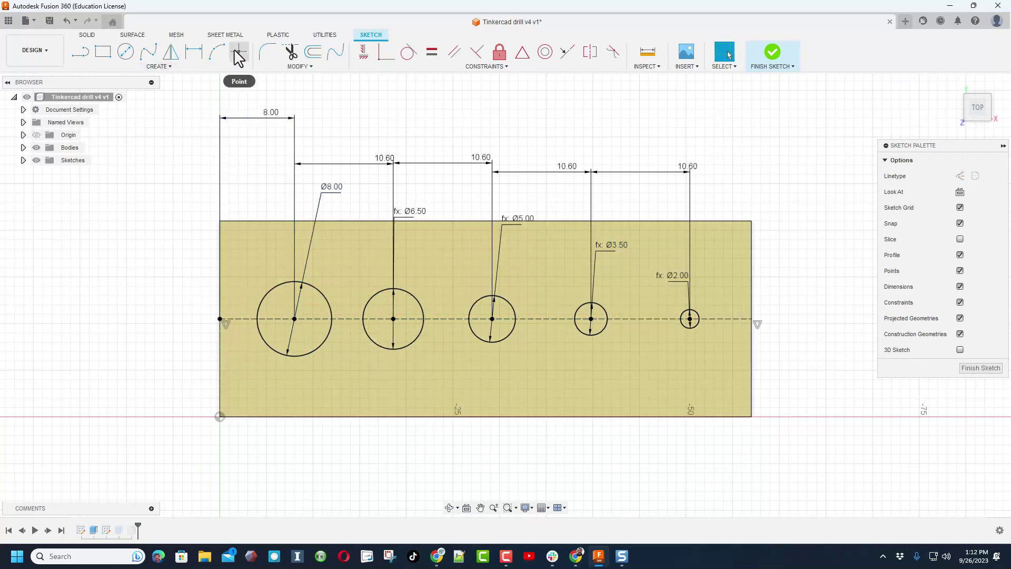
Activate the sketch Point tool and zoom in on the holes
{"action": "left_click", "coordinate": [159, 67]}
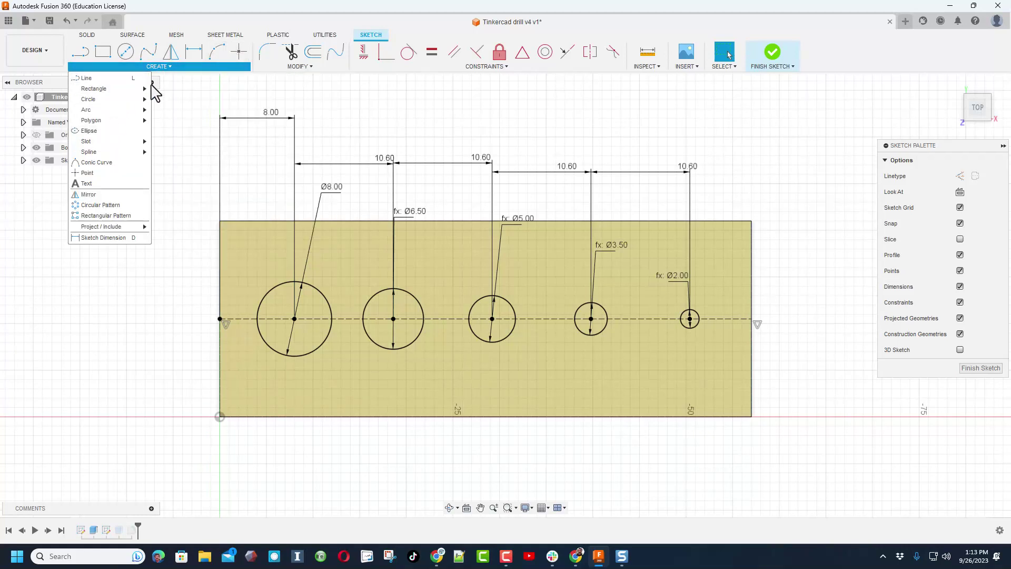
{"action": "left_click", "coordinate": [143, 174]}
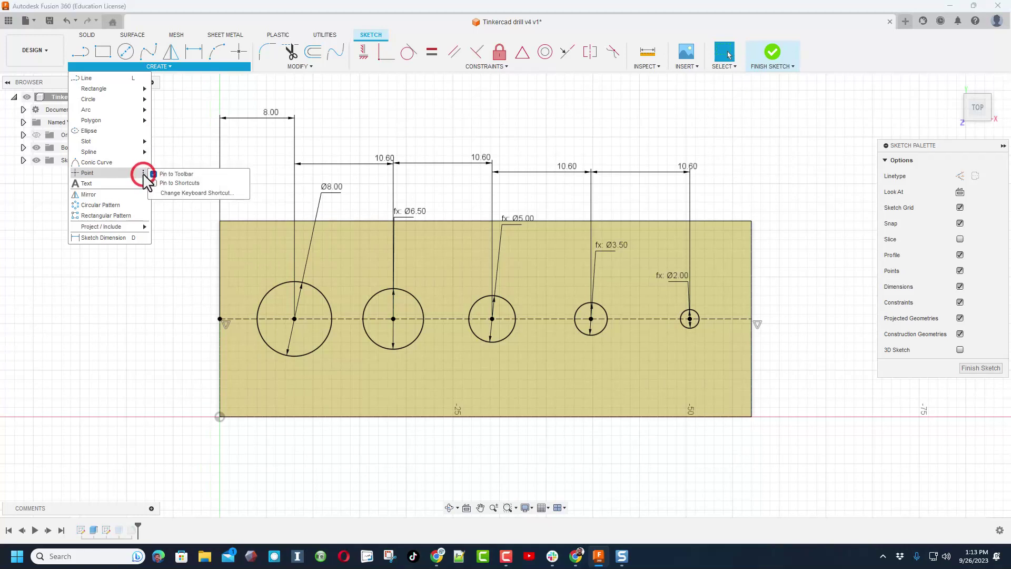
{"action": "left_click", "coordinate": [144, 172]}
{"action": "left_click", "coordinate": [244, 16]}
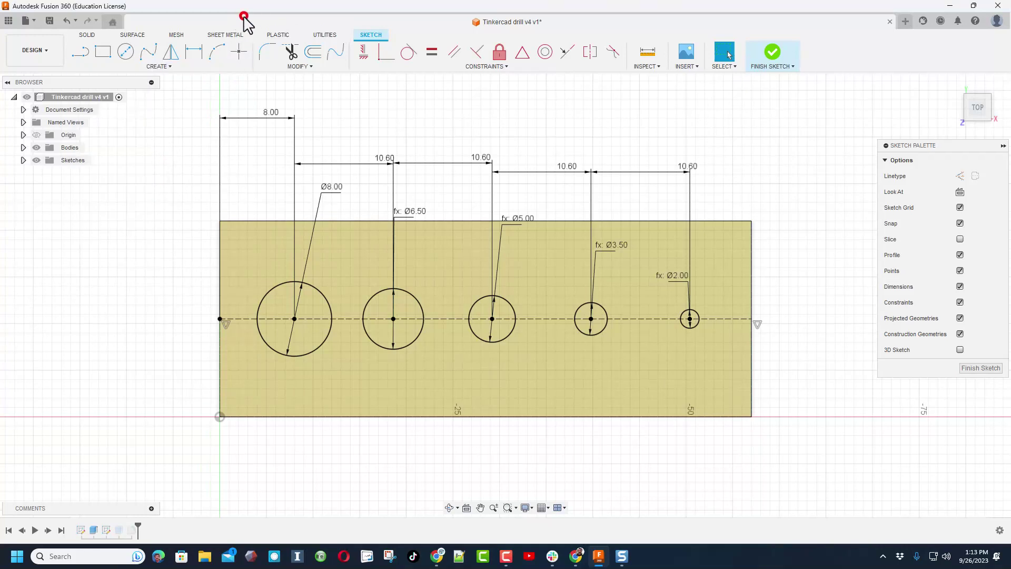
{"action": "left_click", "coordinate": [239, 51]}
{"action": "scroll", "coordinate": [333, 329], "scroll_direction": "up", "scroll_amount": 2}
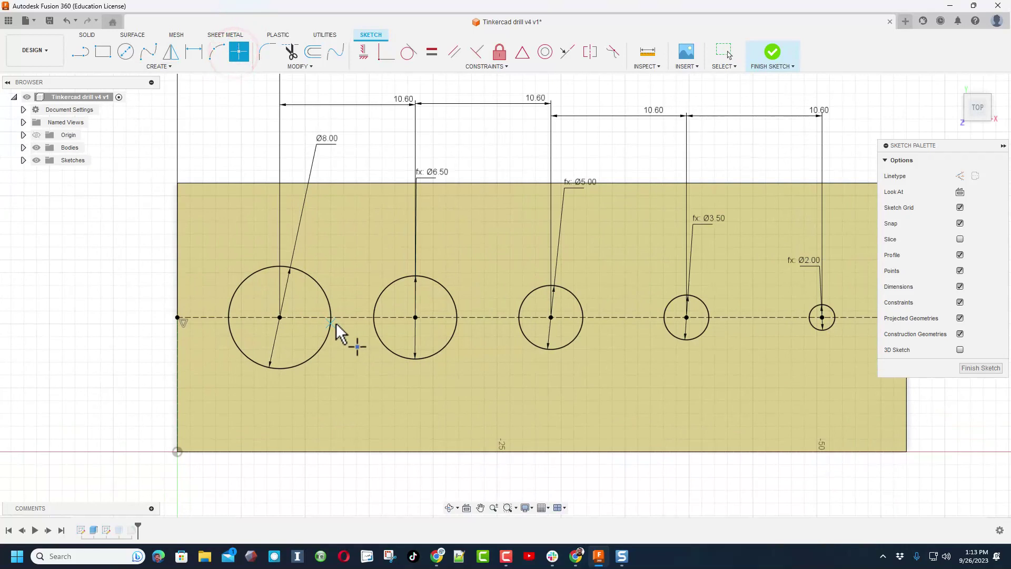
Place sketch points on the facing hole edges along the centre line, then select the spacing dimensions
{"action": "left_click", "coordinate": [373, 317]}
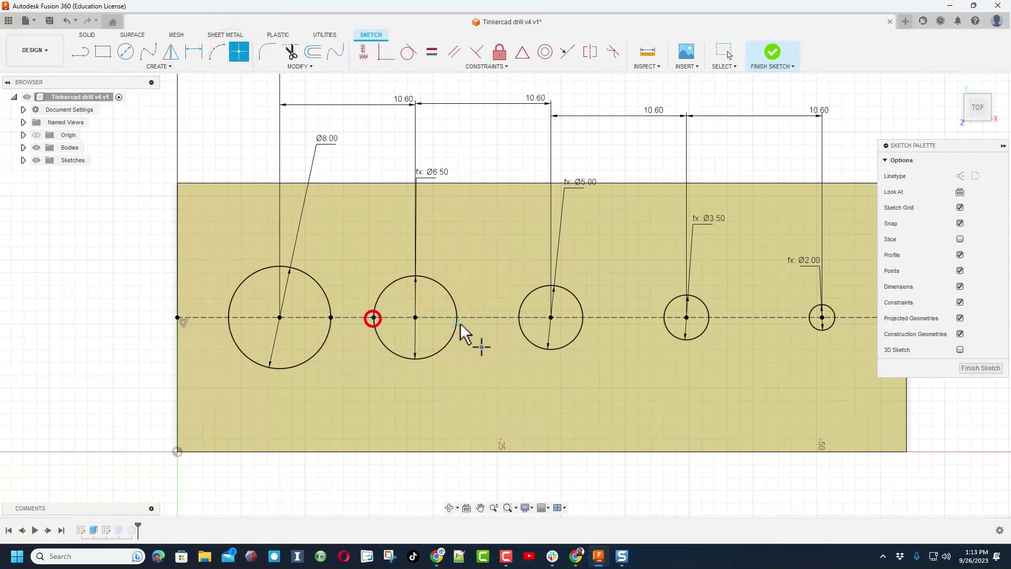
{"action": "left_click", "coordinate": [457, 317]}
{"action": "left_click", "coordinate": [519, 317]}
{"action": "left_click", "coordinate": [583, 317]}
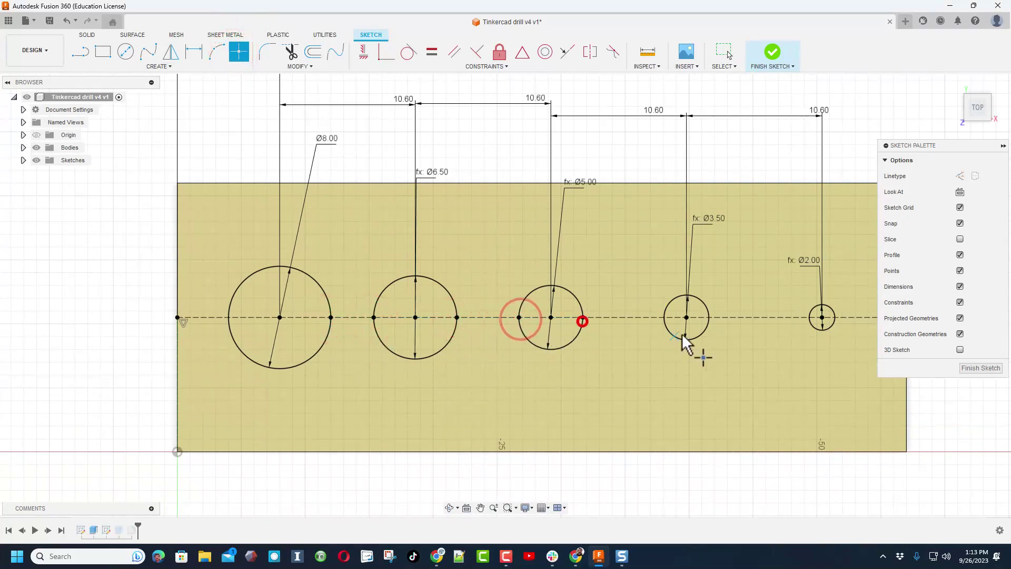
{"action": "left_click", "coordinate": [663, 317]}
{"action": "left_click", "coordinate": [709, 317]}
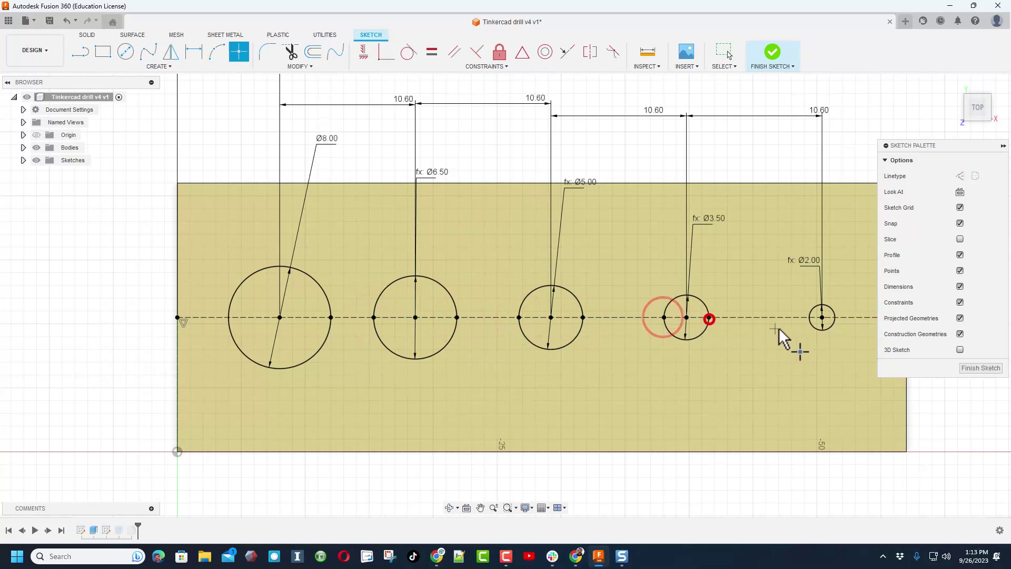
{"action": "left_click", "coordinate": [810, 317]}
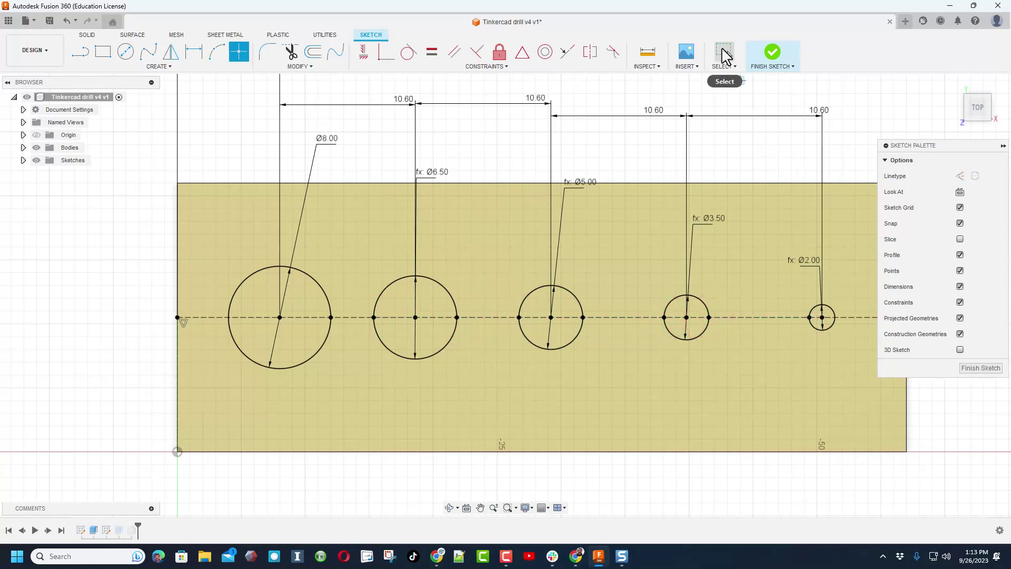
{"action": "left_click", "coordinate": [724, 51]}
{"action": "mouse_move", "coordinate": [855, 90]}
{"action": "left_mouse_down"}
{"action": "mouse_move", "coordinate": [805, 115]}
{"action": "mouse_move", "coordinate": [397, 145]}
{"action": "left_mouse_up"}
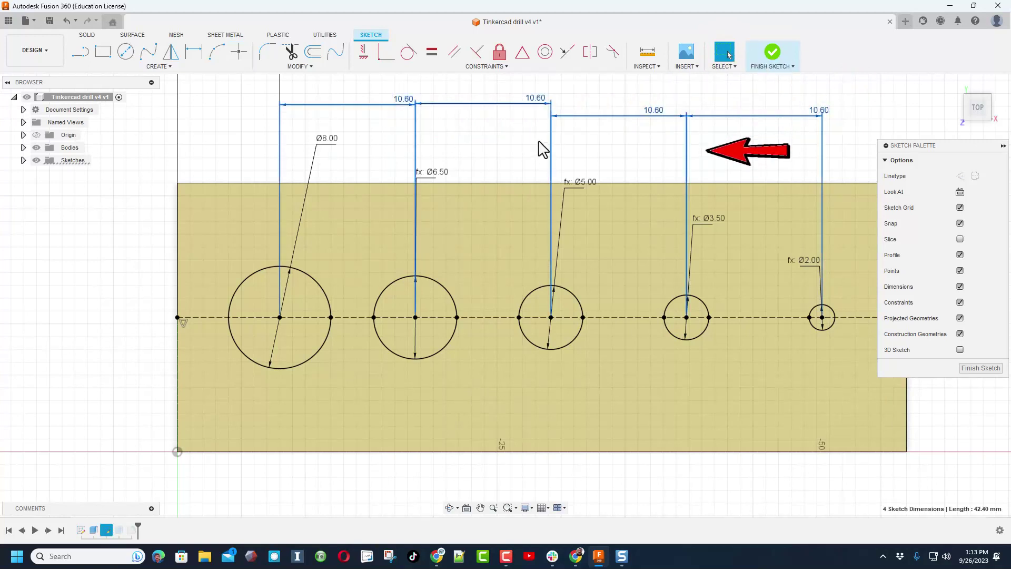
Window-select the four 10.60 centre-to-centre spacing dimensions above the plate
{"action": "left_click", "coordinate": [429, 118]}
{"action": "left_click_drag", "start_coordinate": [379, 87], "coordinate": [390, 148]}
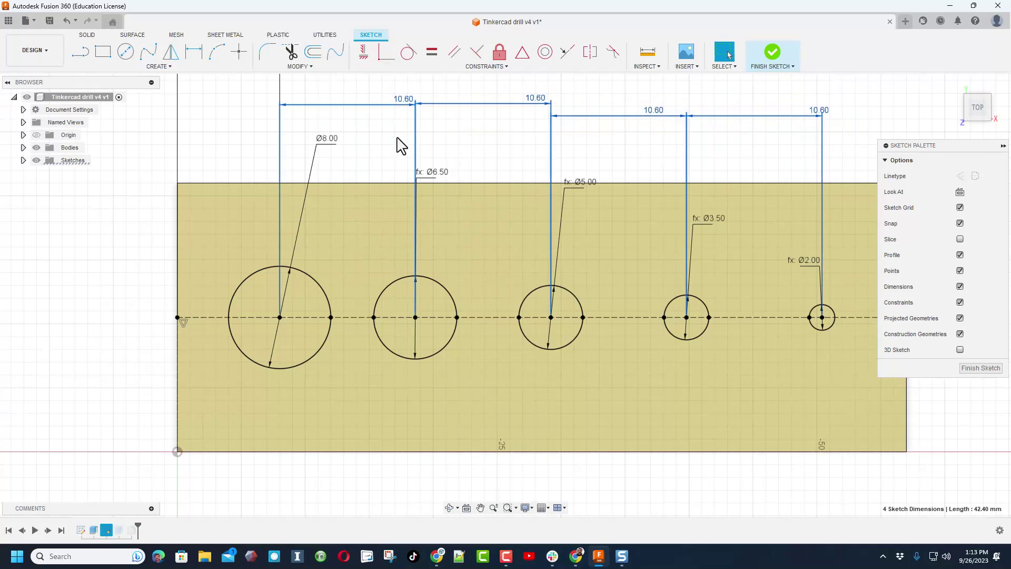
Delete the 10.60 spacing dimensions and dimension the first hole gap at 3.35 mm
{"action": "key", "text": "Delete"}
{"action": "key", "text": "d"}
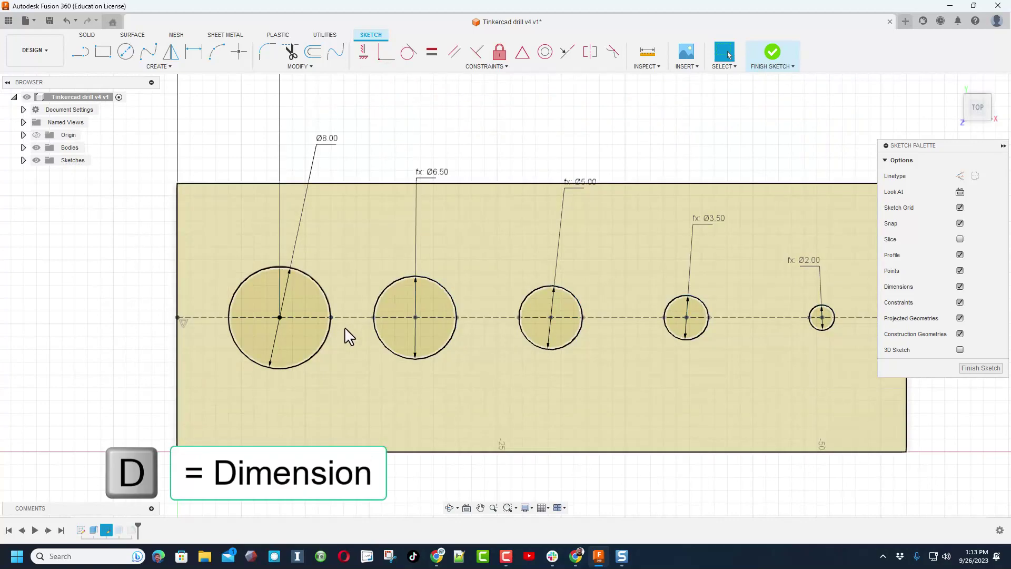
{"action": "key", "text": "d"}
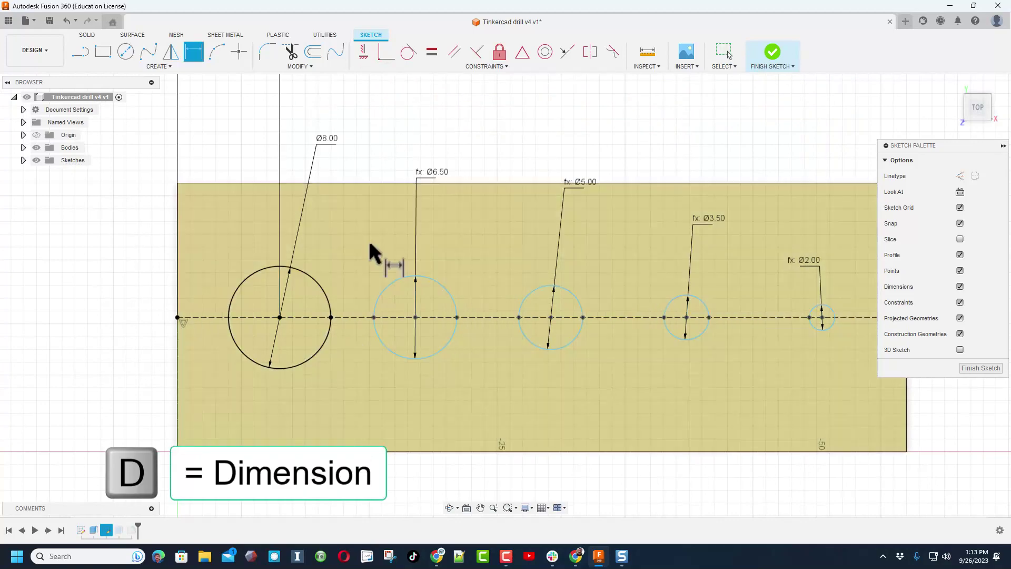
{"action": "left_click", "coordinate": [331, 317]}
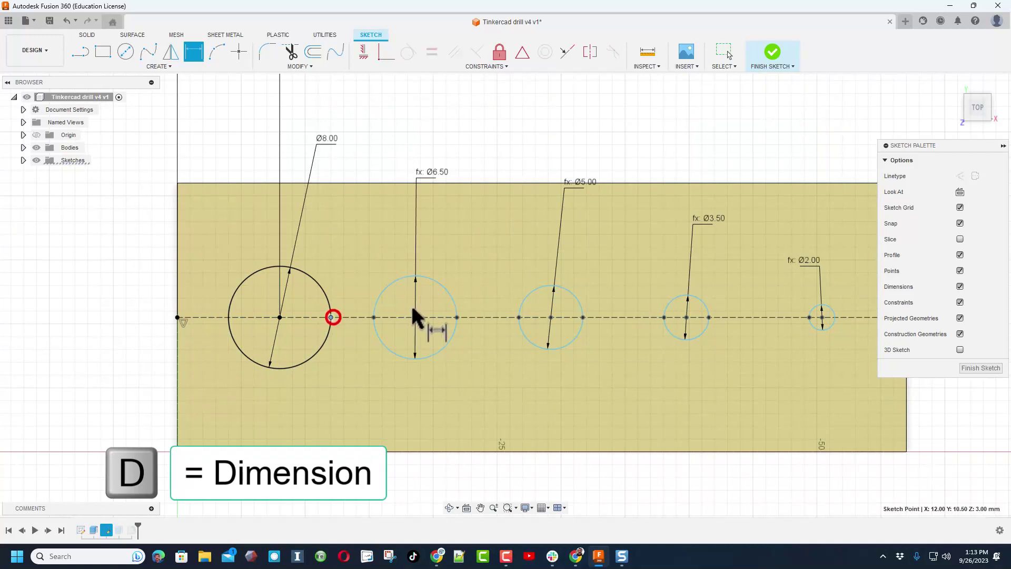
{"action": "left_click", "coordinate": [374, 317]}
{"action": "left_click", "coordinate": [361, 154]}
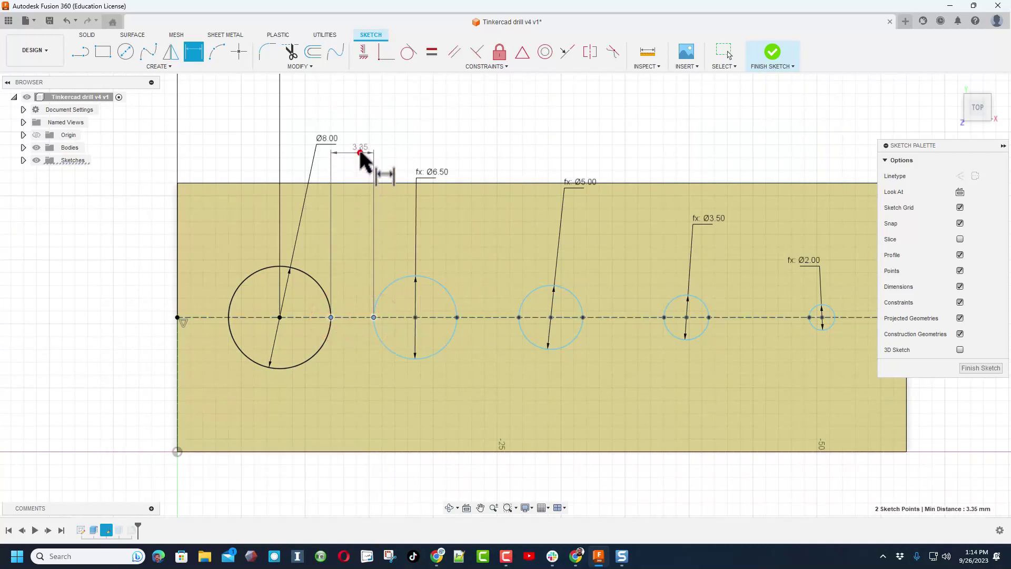
{"action": "key", "text": "Return"}
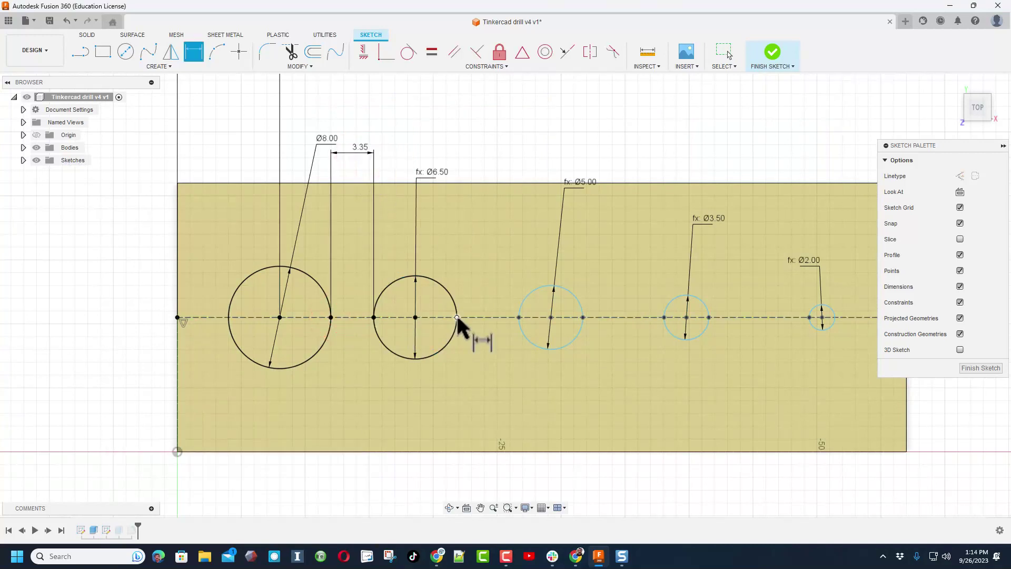
Dimension the remaining gaps between neighbouring holes at 4.85, 6.35 and 7.85 mm
{"action": "left_click", "coordinate": [457, 317]}
{"action": "left_click", "coordinate": [519, 317]}
{"action": "left_click", "coordinate": [479, 155]}
{"action": "key", "text": "Return"}
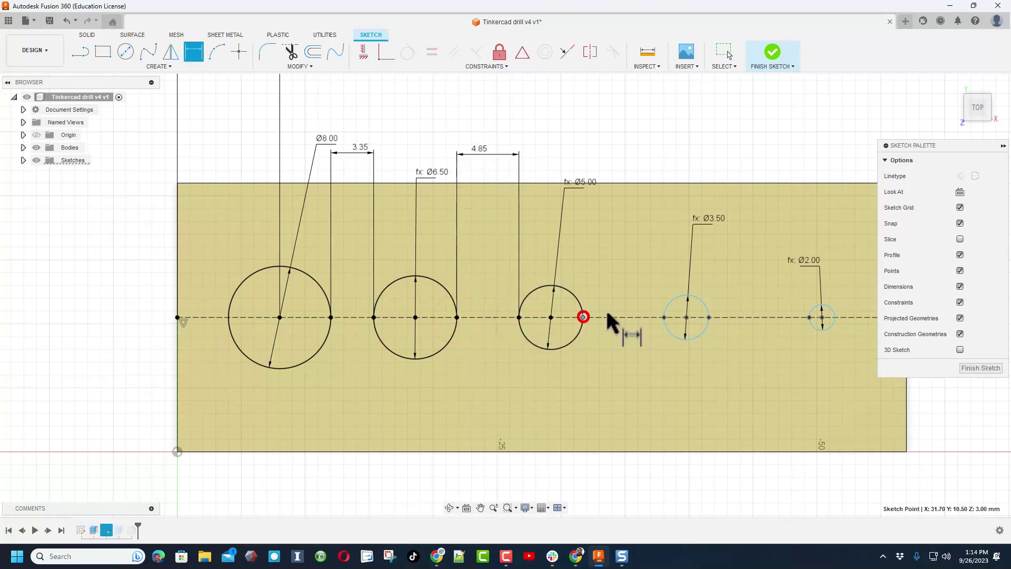
{"action": "left_click", "coordinate": [583, 317]}
{"action": "left_click", "coordinate": [663, 317]}
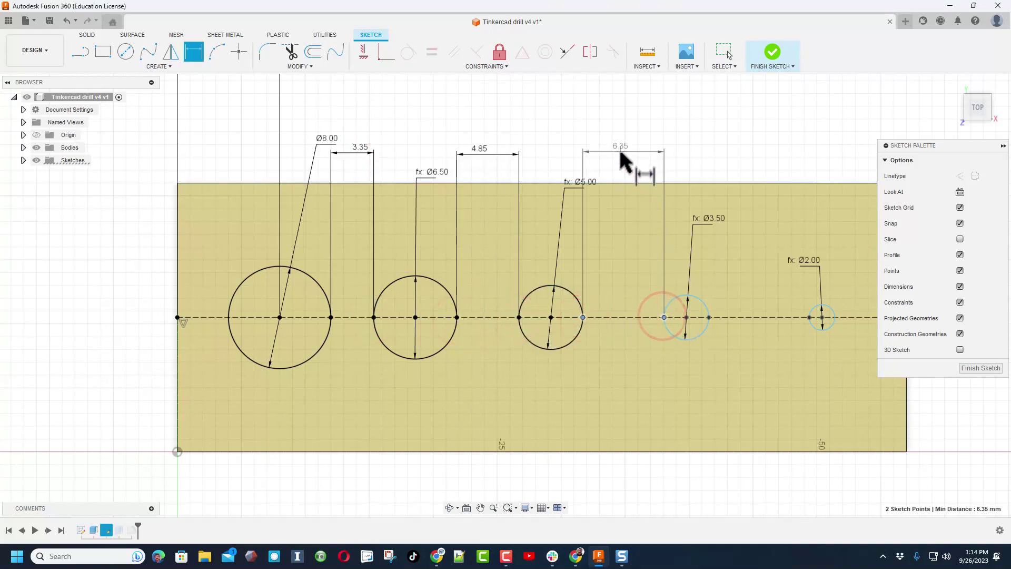
{"action": "left_click", "coordinate": [620, 154]}
{"action": "key", "text": "Return"}
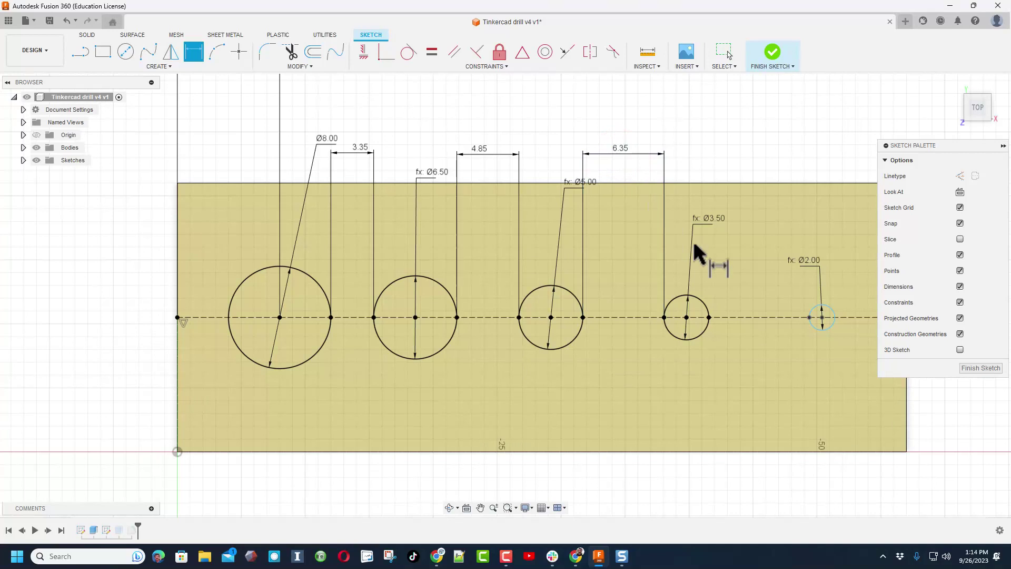
{"action": "left_click", "coordinate": [709, 317]}
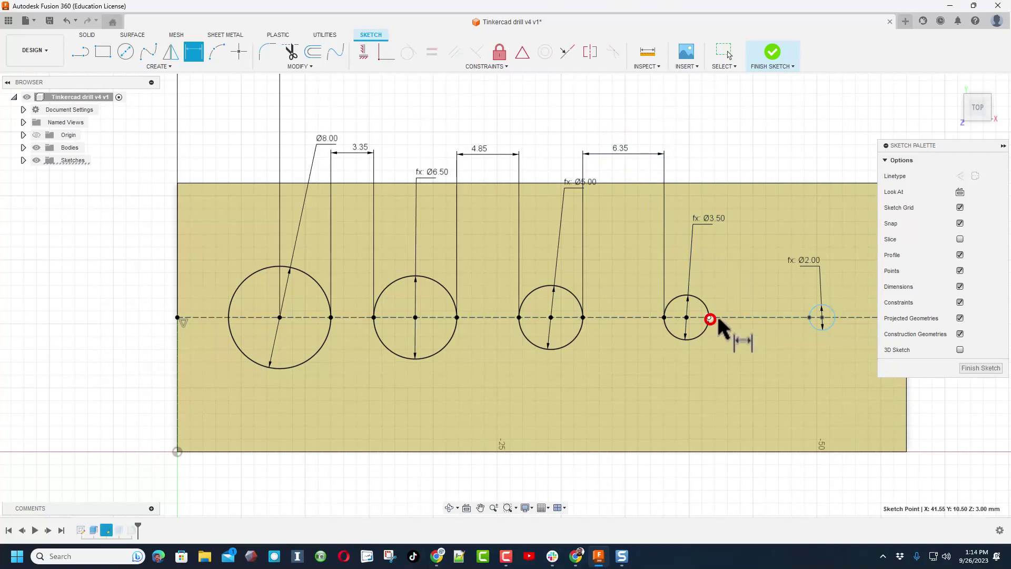
{"action": "left_click", "coordinate": [810, 317]}
{"action": "left_click", "coordinate": [788, 156]}
{"action": "key", "text": "Return"}
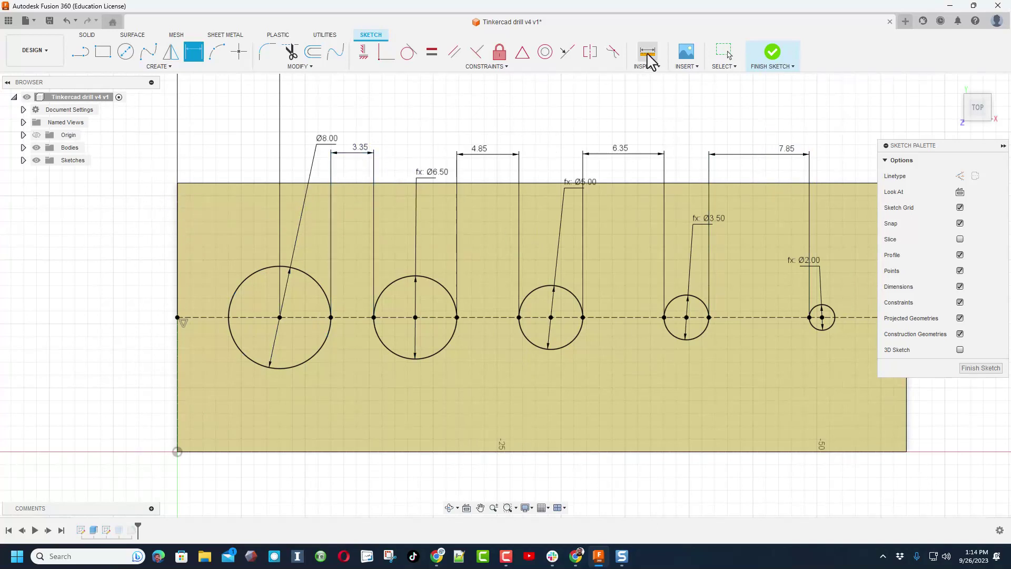
Set the first hole gap to 4.00 mm and link the other three gaps to d19
{"action": "double_click", "coordinate": [362, 146]}
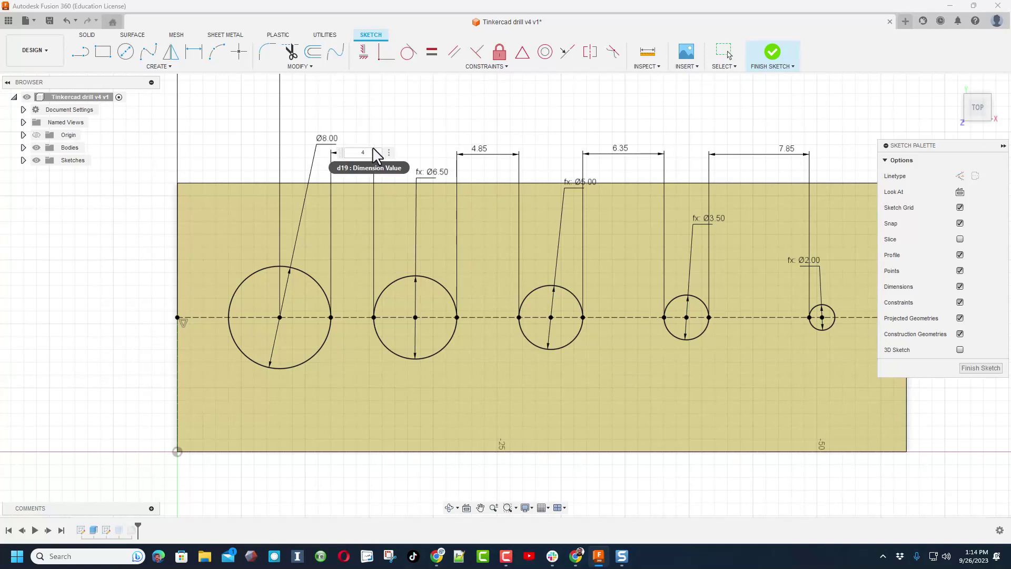
{"action": "key", "text": "Return"}
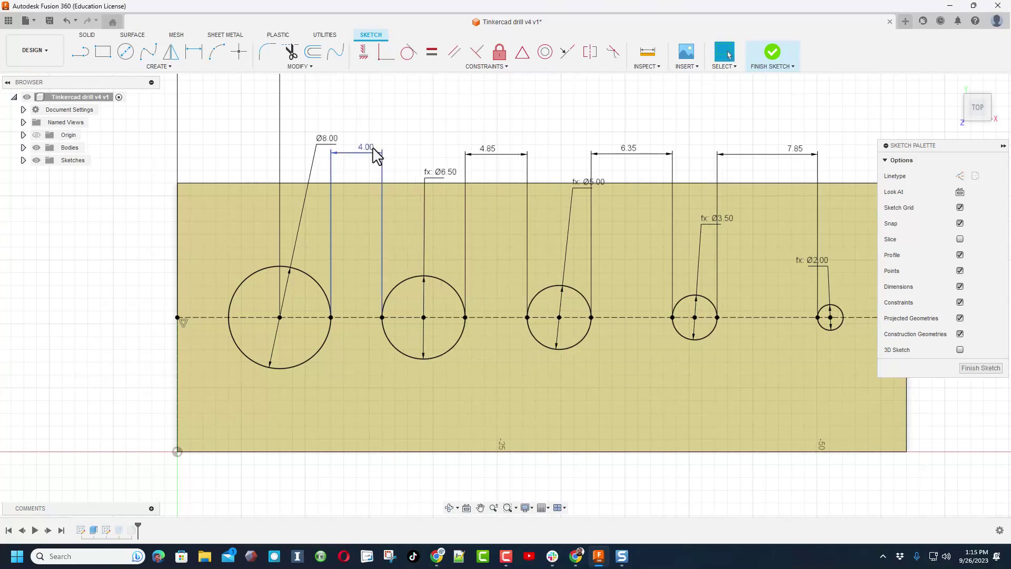
{"action": "double_click", "coordinate": [489, 151]}
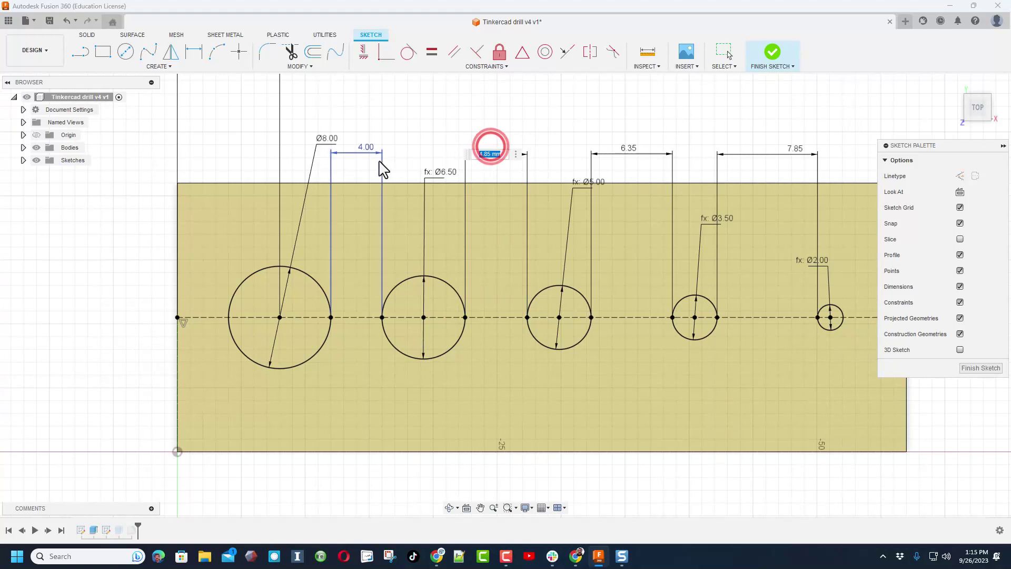
{"action": "key", "text": "Return"}
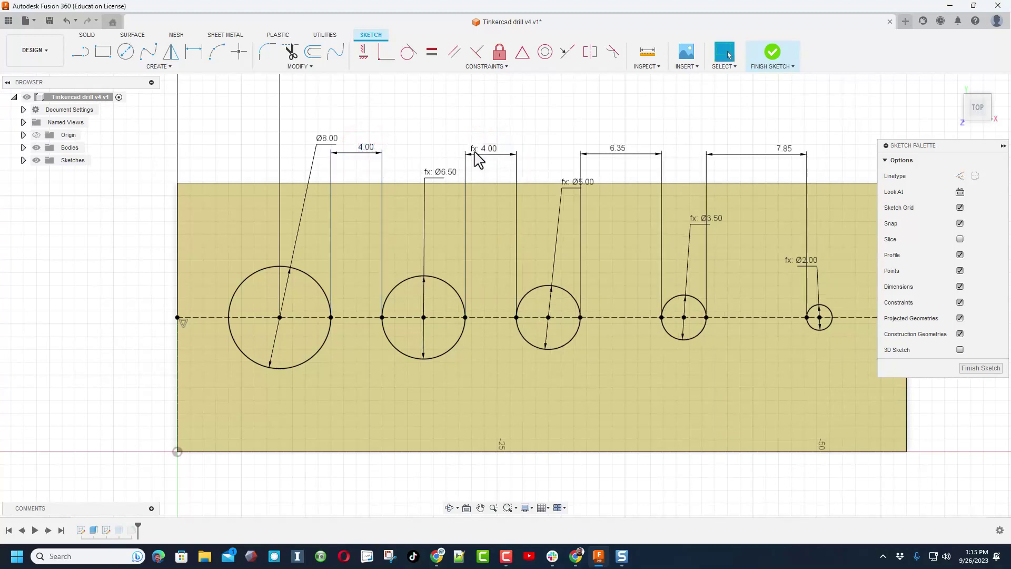
{"action": "double_click", "coordinate": [622, 151]}
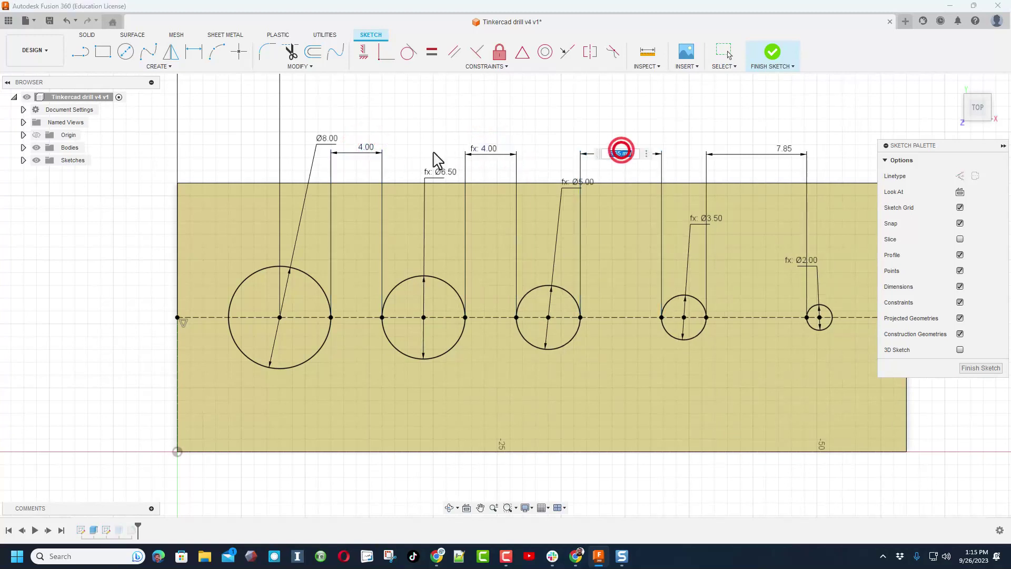
{"action": "left_click", "coordinate": [368, 149]}
{"action": "key", "text": "Return"}
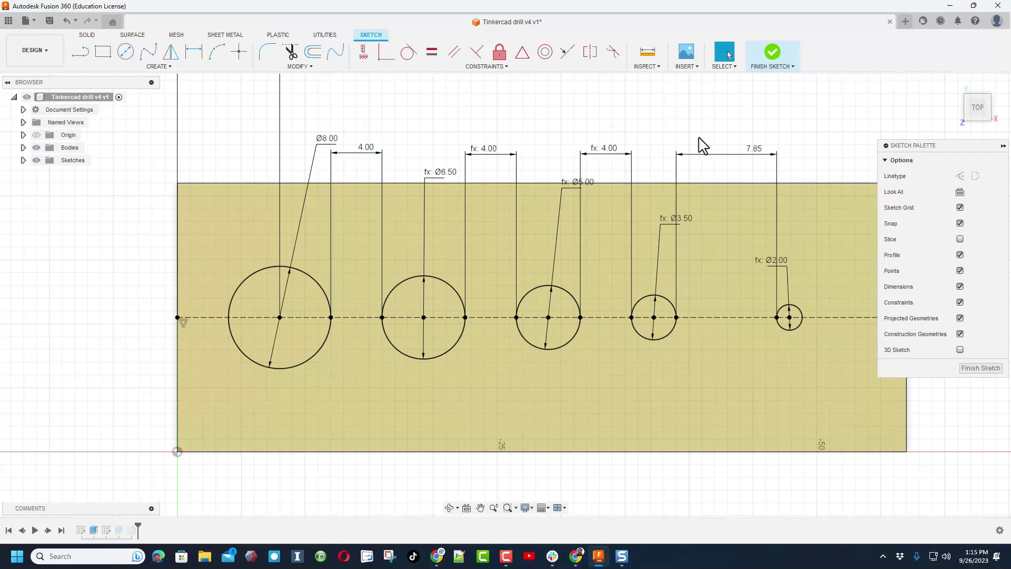
{"action": "double_click", "coordinate": [759, 150]}
{"action": "left_click", "coordinate": [361, 149]}
{"action": "key", "text": "Return"}
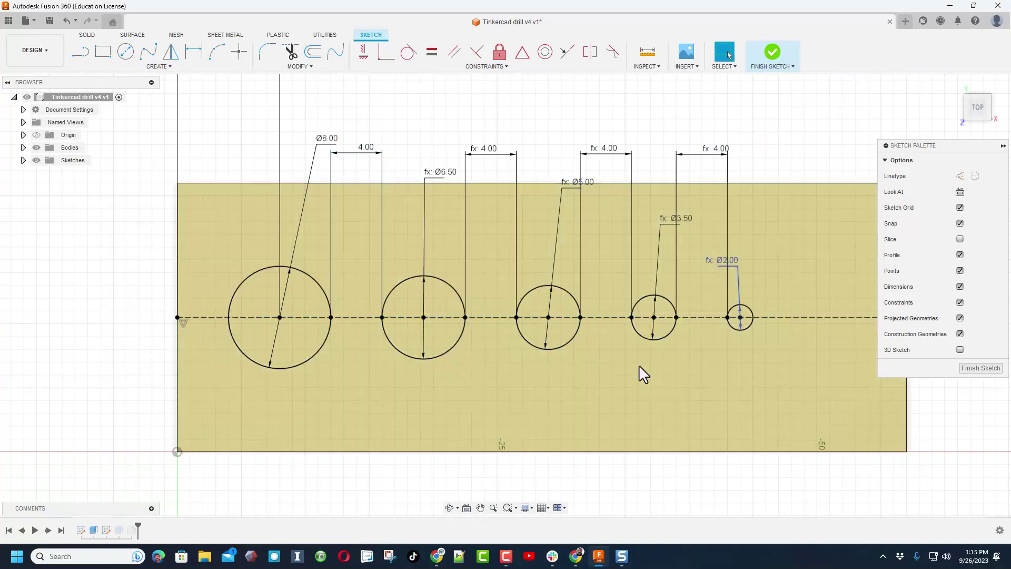
{"action": "scroll", "coordinate": [589, 411], "scroll_direction": "down", "scroll_amount": 2}
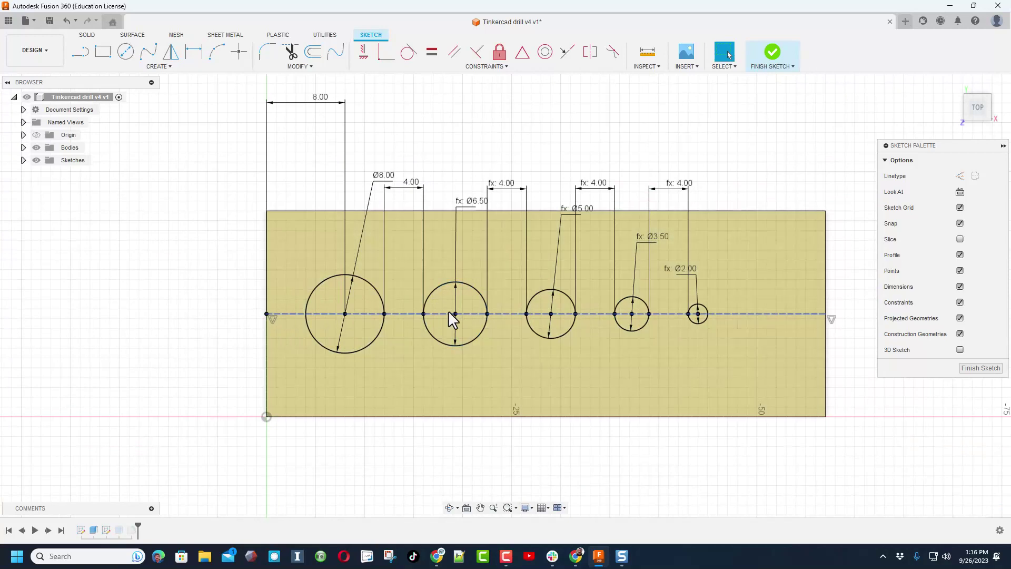
Change the linked hole gap from 4.00 to 5.00 mm
{"action": "double_click", "coordinate": [414, 185]}
{"action": "type", "text": "5"}
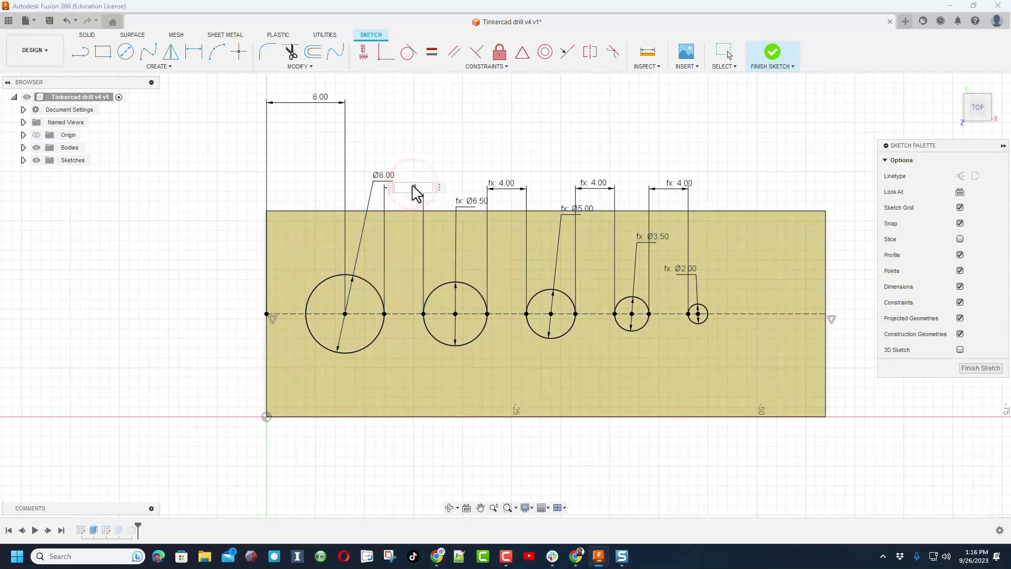
{"action": "key", "text": "Return"}
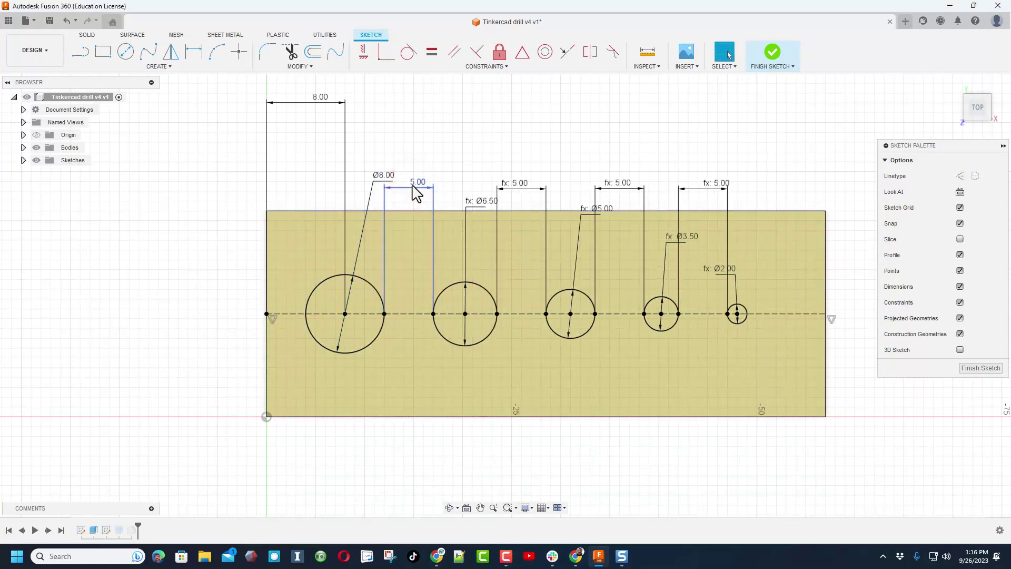
Move the first hole's centre to 10.00 mm from the left edge, first trying 9
{"action": "double_click", "coordinate": [324, 100]}
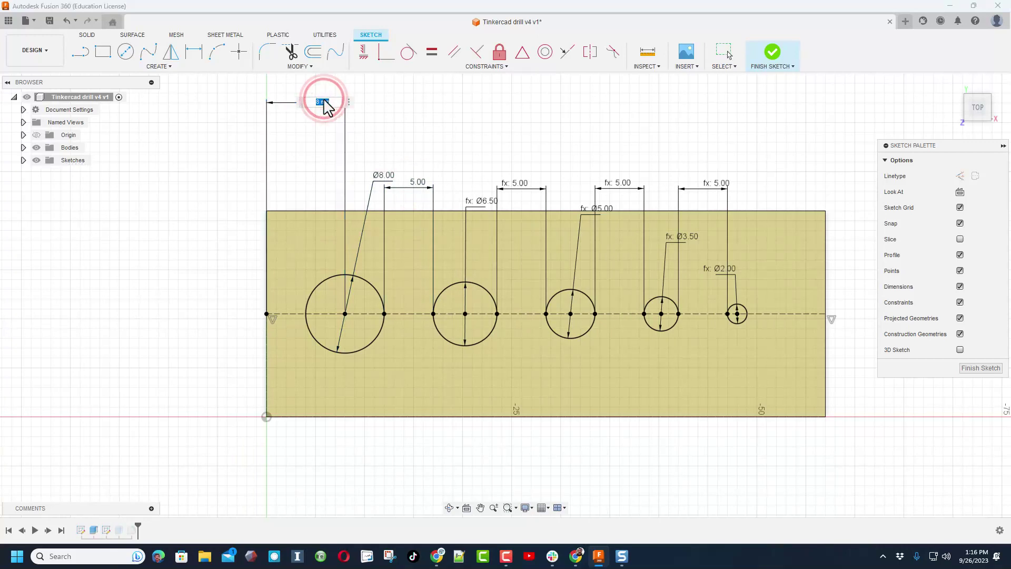
{"action": "type", "text": "9"}
{"action": "key", "text": "Return"}
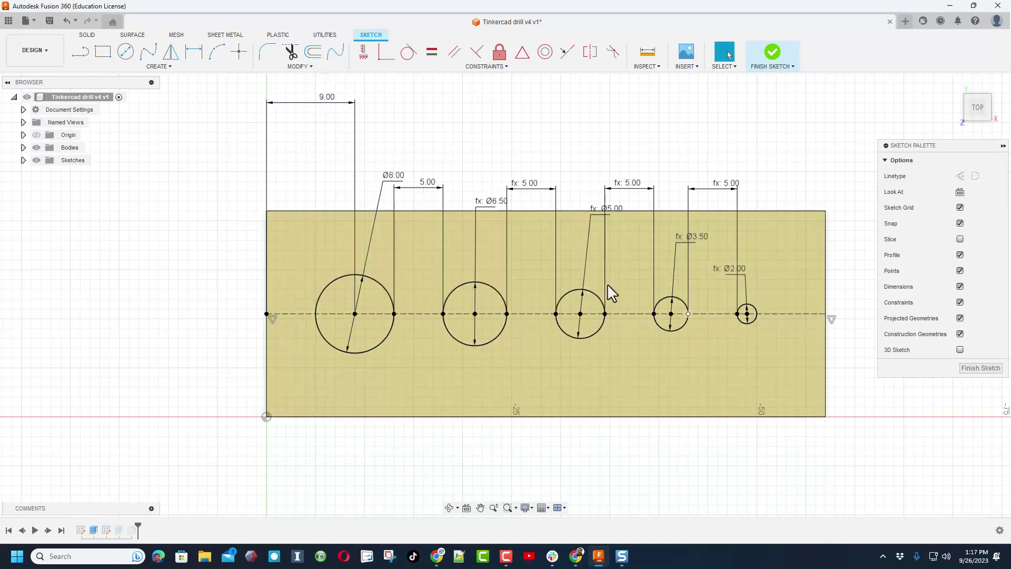
{"action": "double_click", "coordinate": [334, 102]}
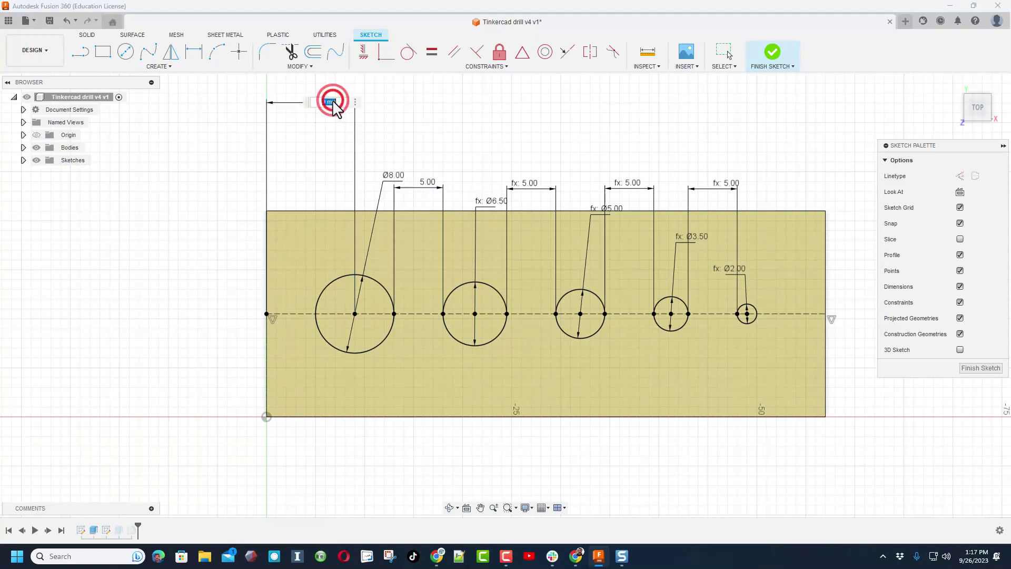
{"action": "type", "text": "10"}
{"action": "key", "text": "Return"}
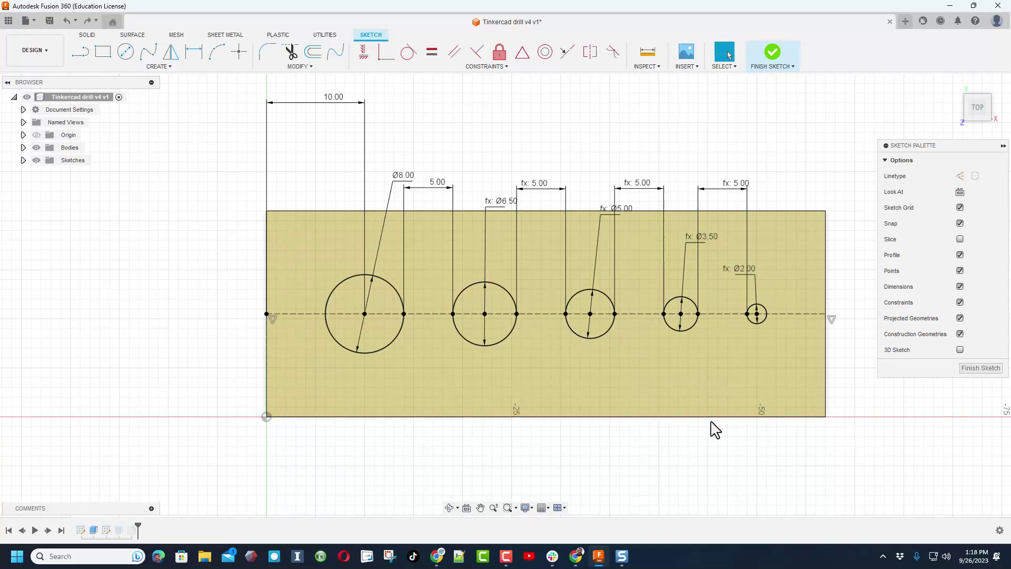
Finish the hole sketch and orbit to a tilted 3D view of the plate
{"action": "left_click", "coordinate": [771, 55]}
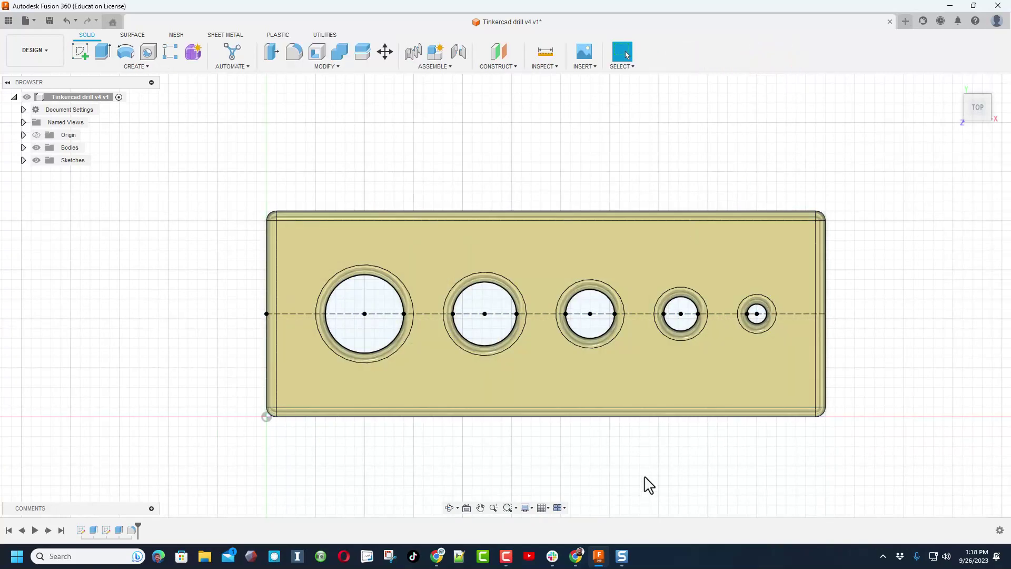
{"action": "mouse_move", "coordinate": [647, 477]}
{"action": "middle_mouse_down", "text": "shift"}
{"action": "mouse_move", "coordinate": [598, 440]}
{"action": "mouse_move", "coordinate": [524, 442]}
{"action": "mouse_move", "coordinate": [545, 439]}
{"action": "mouse_move", "coordinate": [533, 454]}
{"action": "middle_mouse_up", "text": "shift"}
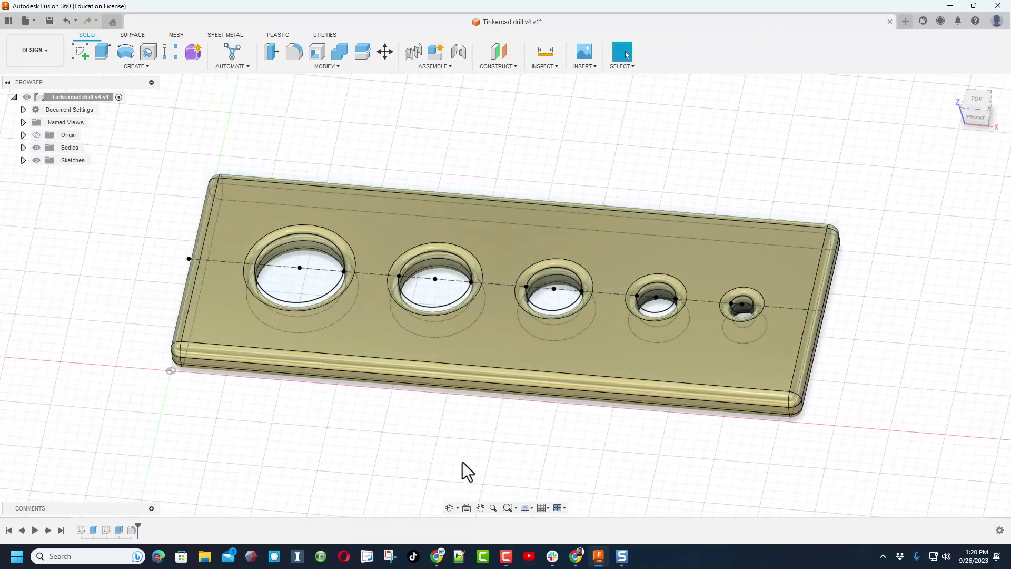
{"action": "middle_click_drag", "start_coordinate": [462, 470], "coordinate": [443, 413], "text": "shift"}
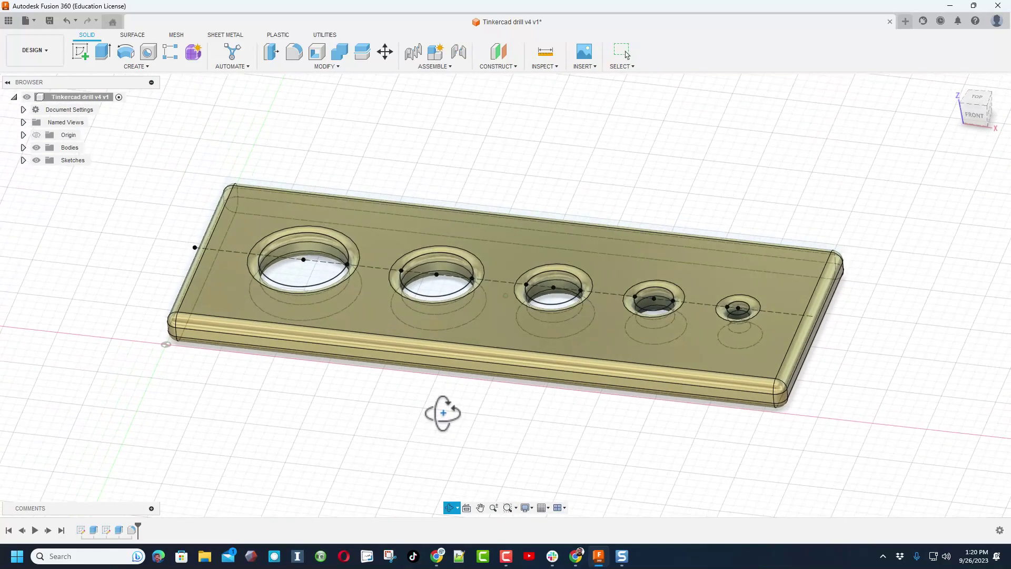
Switch the scene to a bluish environment and turn off the layout grid
{"action": "left_click", "coordinate": [525, 509]}
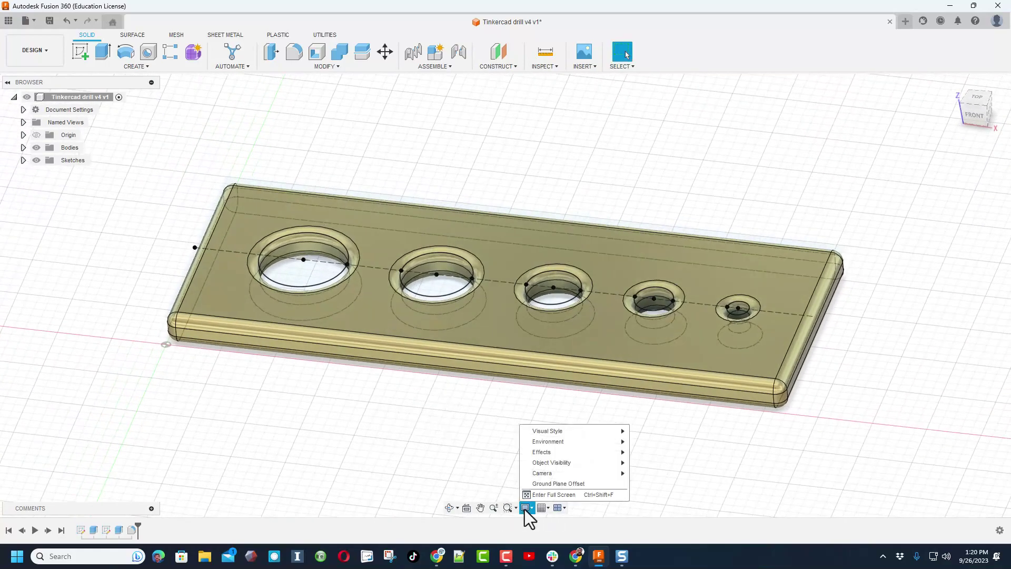
{"action": "mouse_move", "coordinate": [547, 440]}
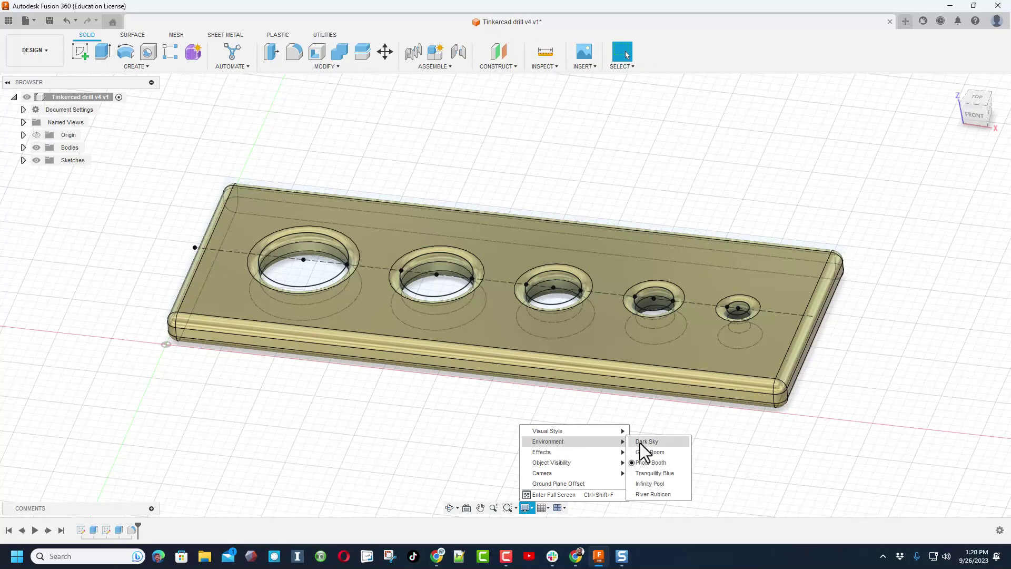
{"action": "left_click", "coordinate": [657, 474]}
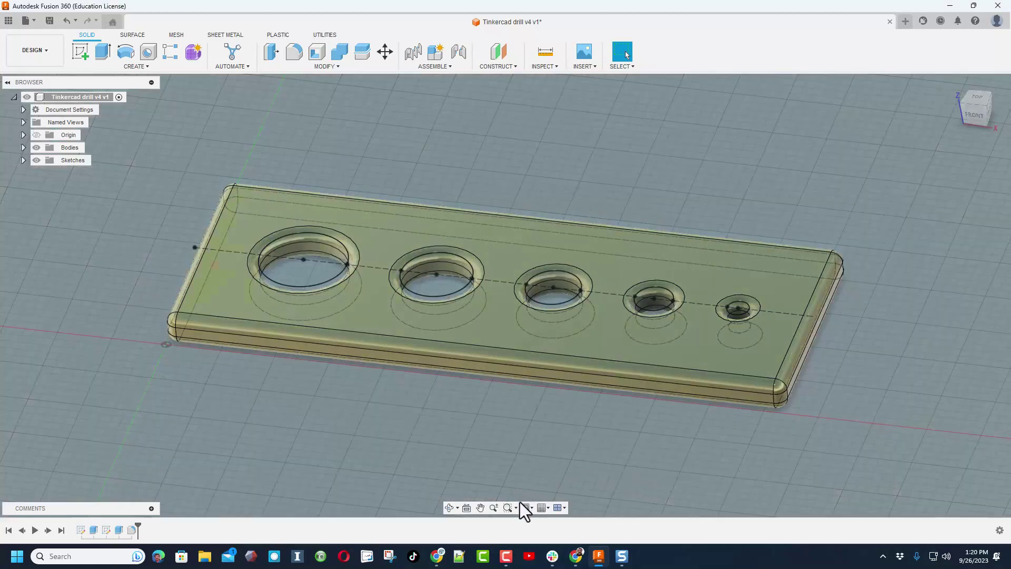
{"action": "left_click", "coordinate": [542, 509]}
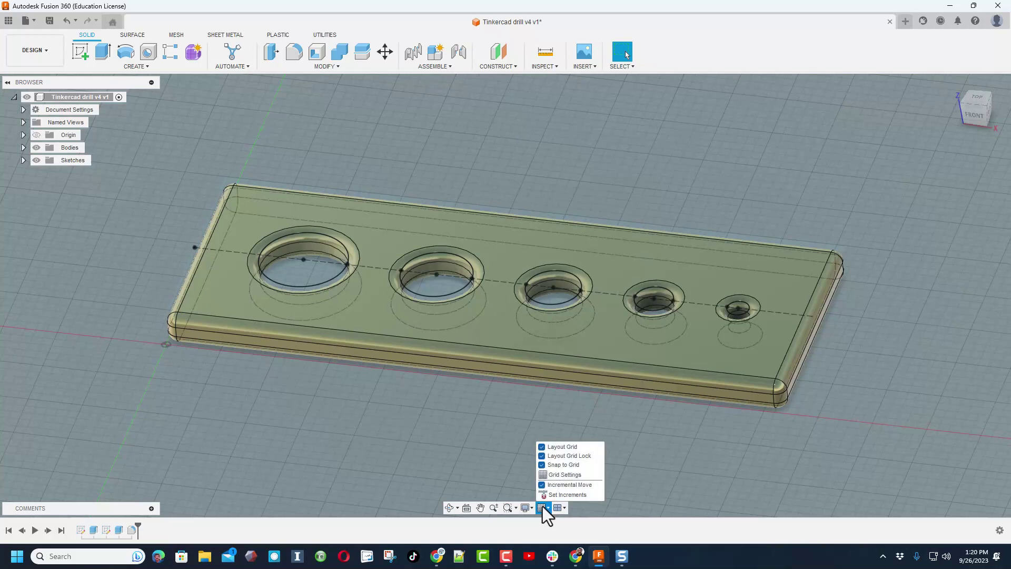
{"action": "left_click", "coordinate": [552, 446]}
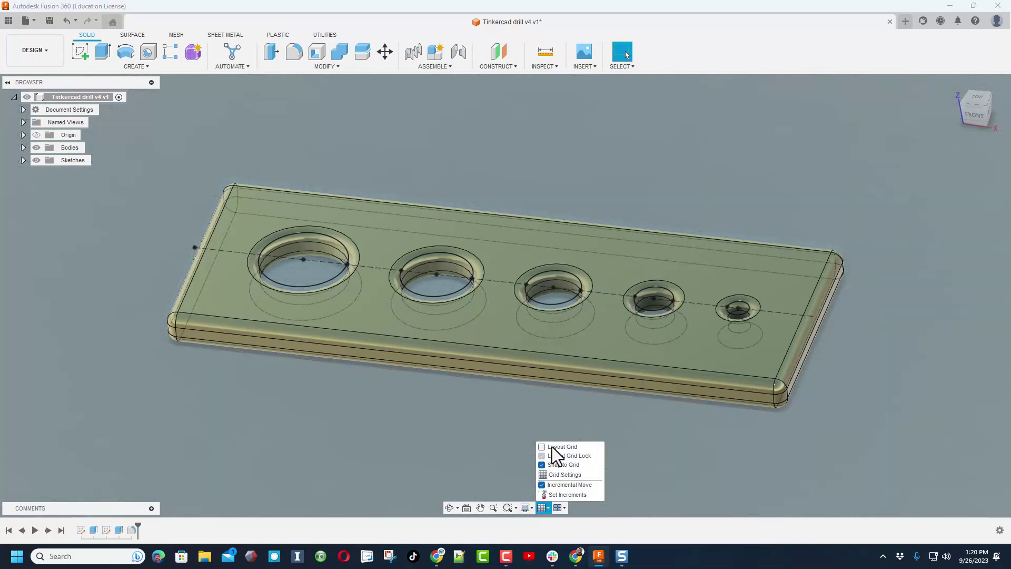
Use plain Shaded visual style without edge lines and hide the sketches
{"action": "left_click", "coordinate": [526, 507]}
{"action": "mouse_move", "coordinate": [547, 437]}
{"action": "left_click", "coordinate": [676, 452]}
{"action": "left_click", "coordinate": [631, 431]}
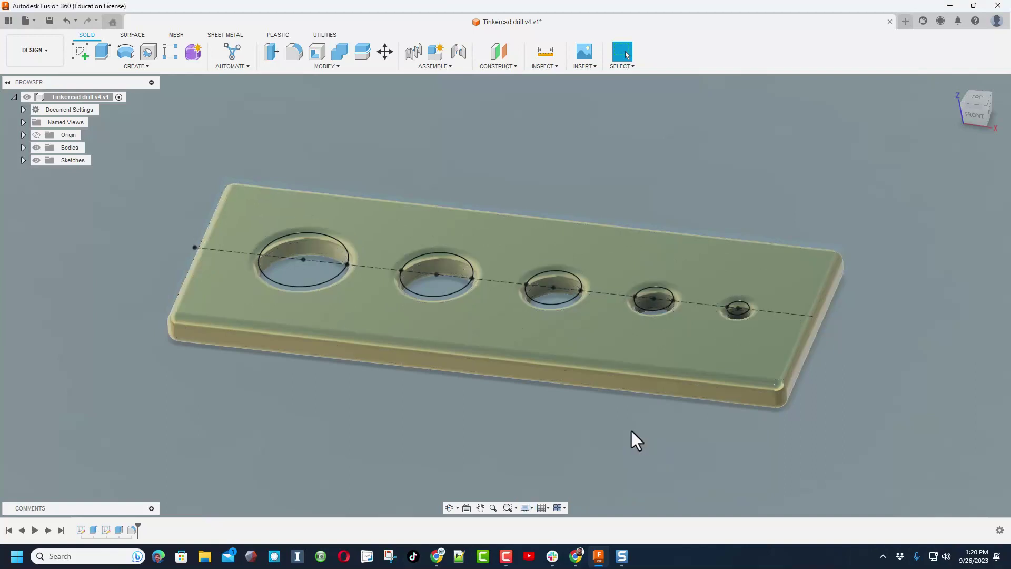
{"action": "left_click", "coordinate": [36, 160]}
{"action": "middle_click_drag", "start_coordinate": [134, 311], "coordinate": [275, 437], "text": "shift"}
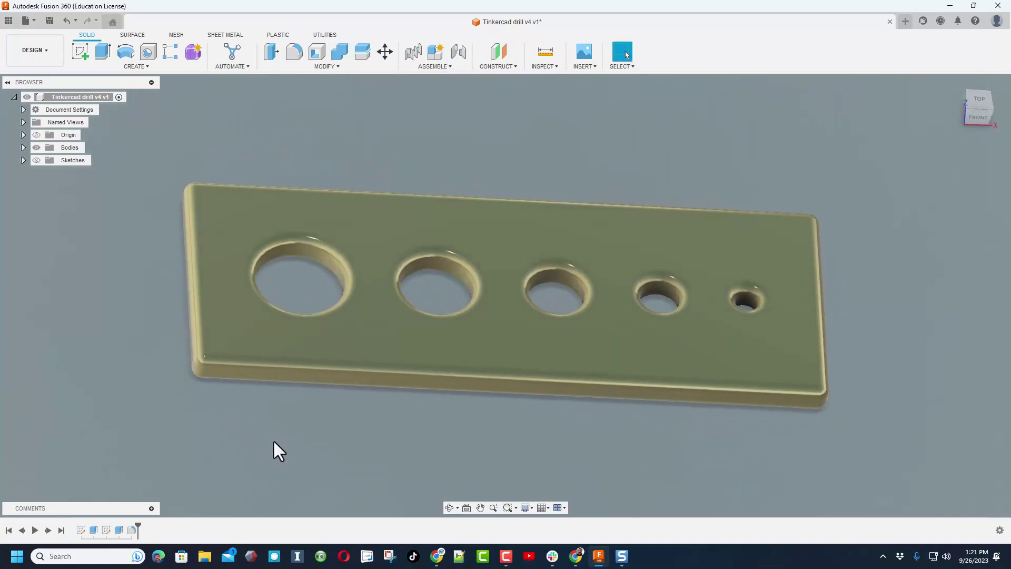